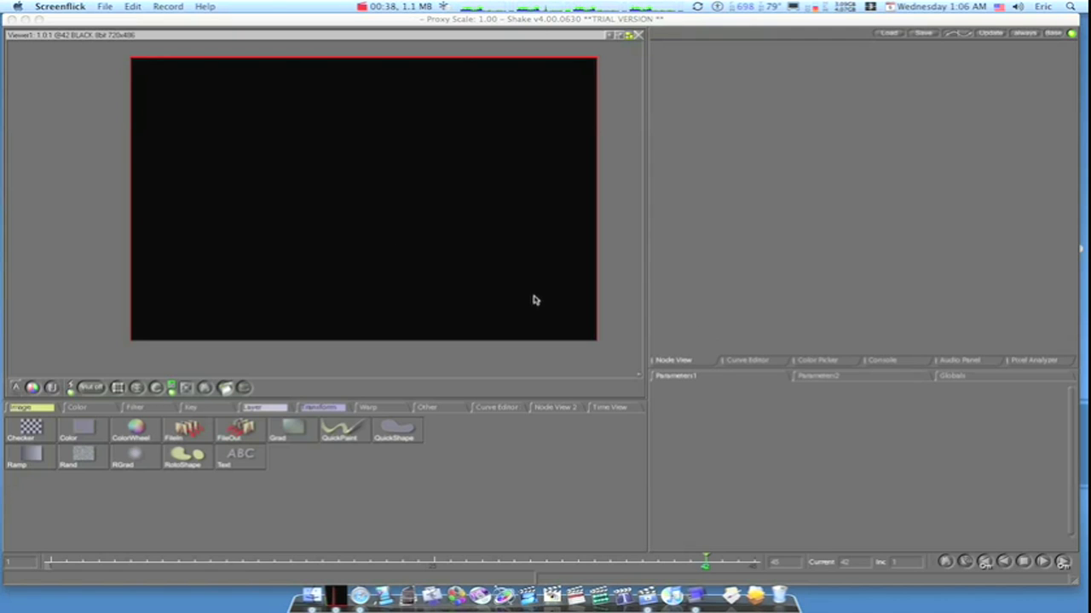
- Start a FileIn node and browse from the drive's root through the Users and home folders to the Desktop folder
left_click(475, 282)
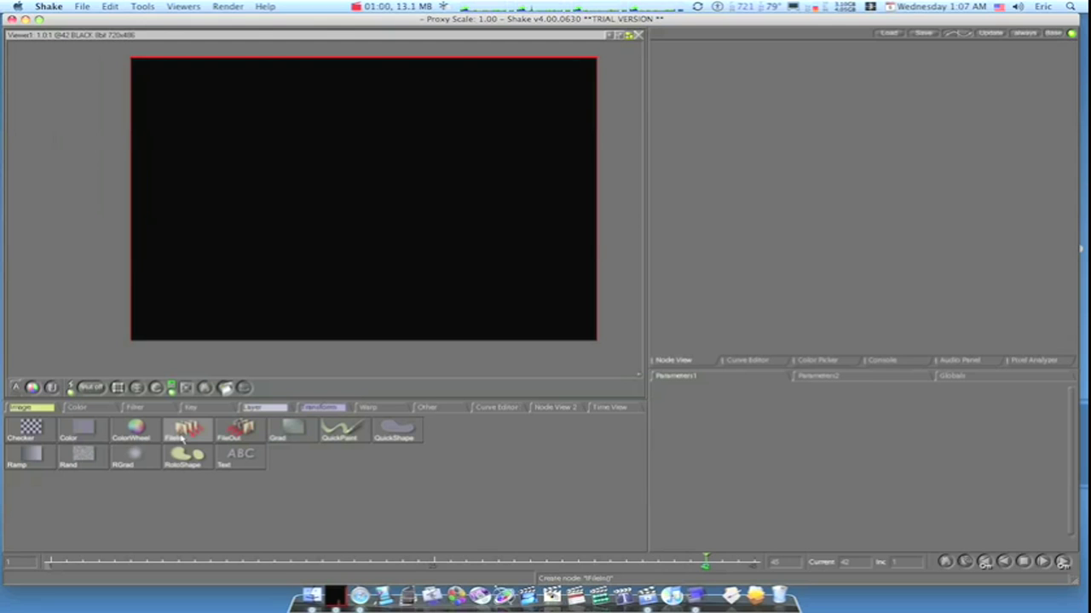
left_click(181, 437)
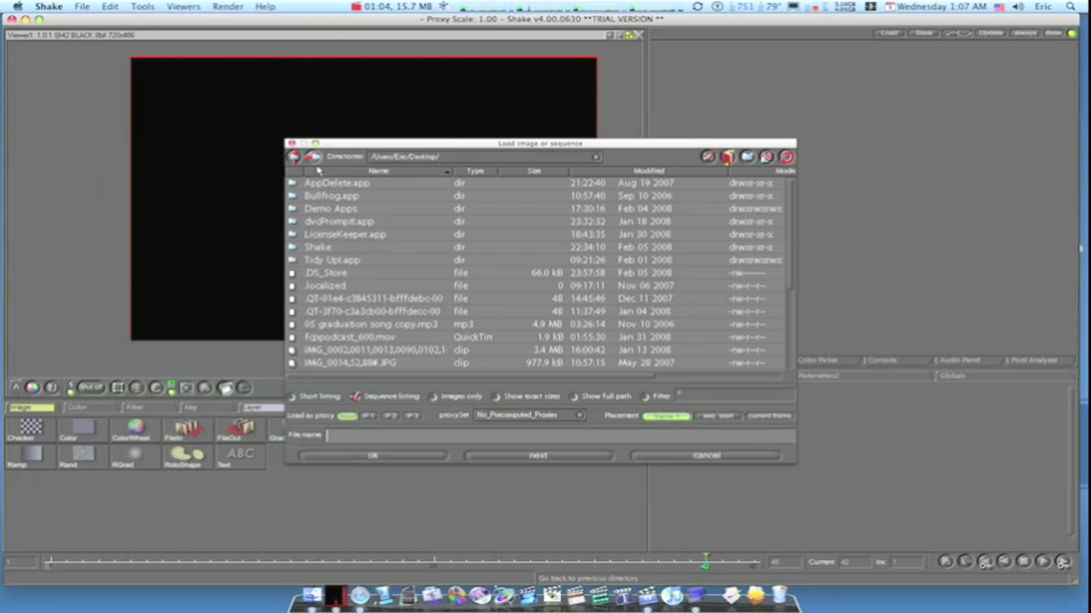
left_click(313, 158)
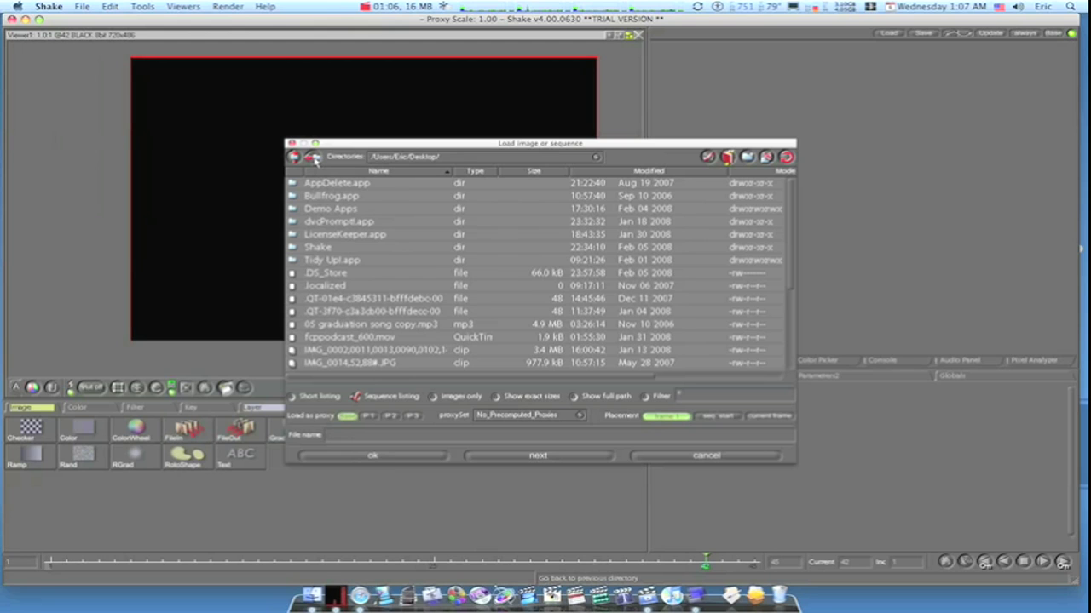
left_click(314, 157)
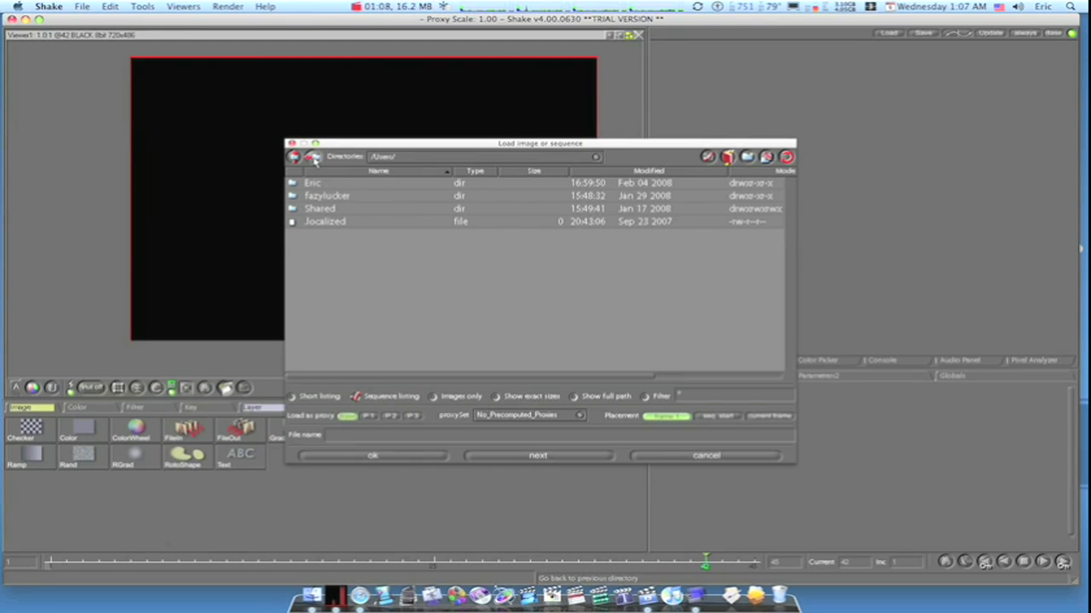
left_click(313, 158)
scroll(315, 247, "down", 2)
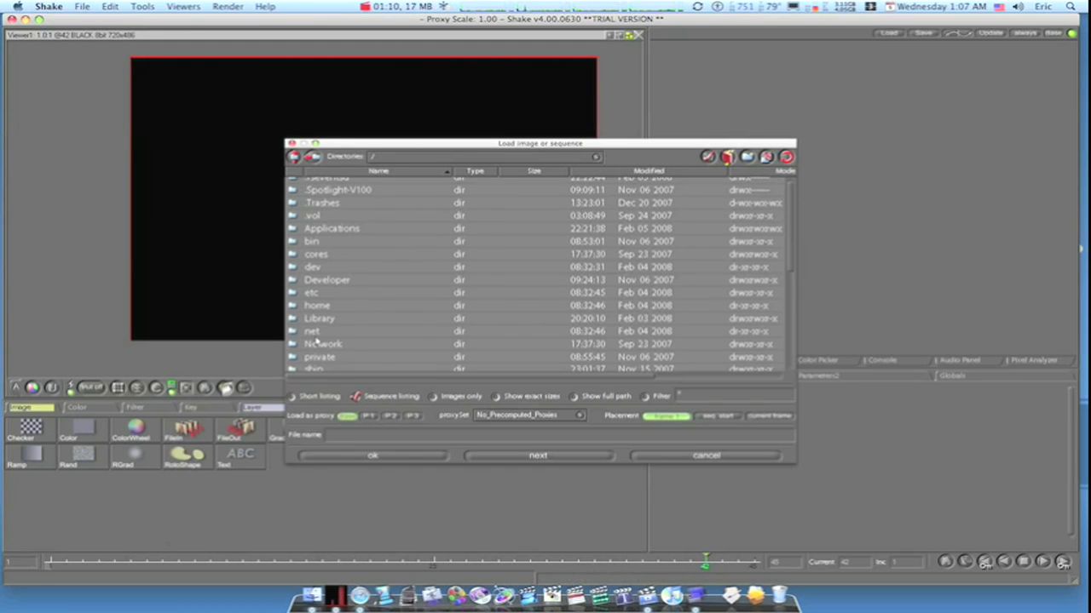
scroll(317, 342, "down", 3)
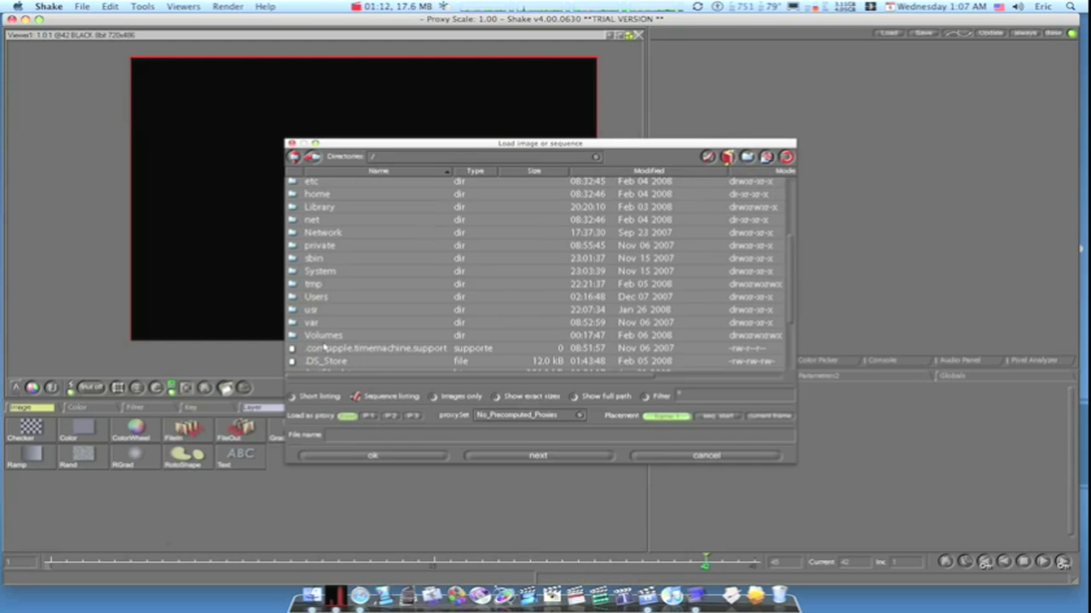
double_click(311, 296)
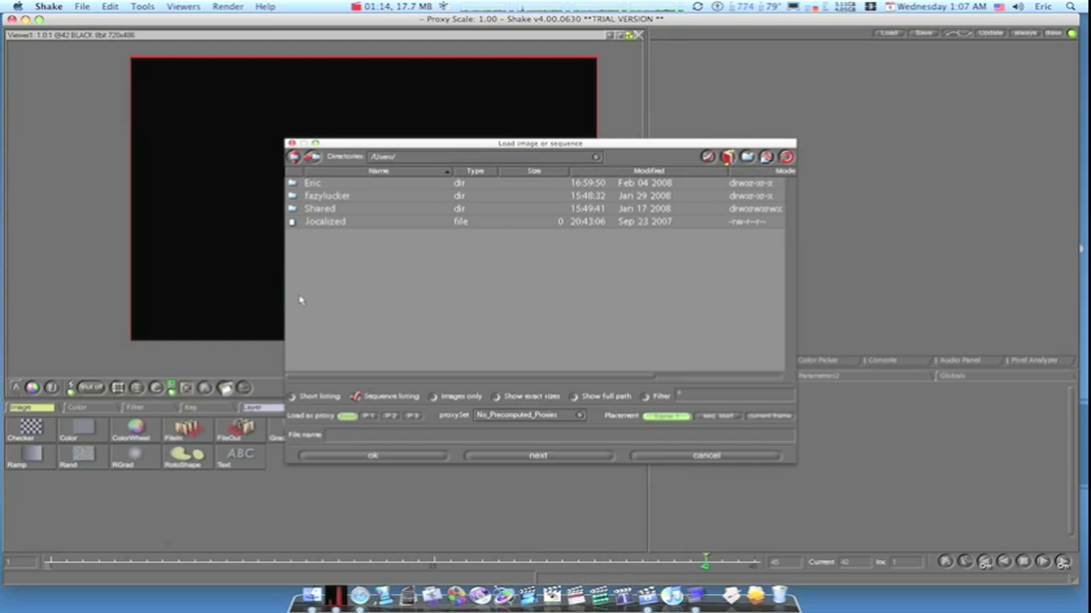
double_click(302, 186)
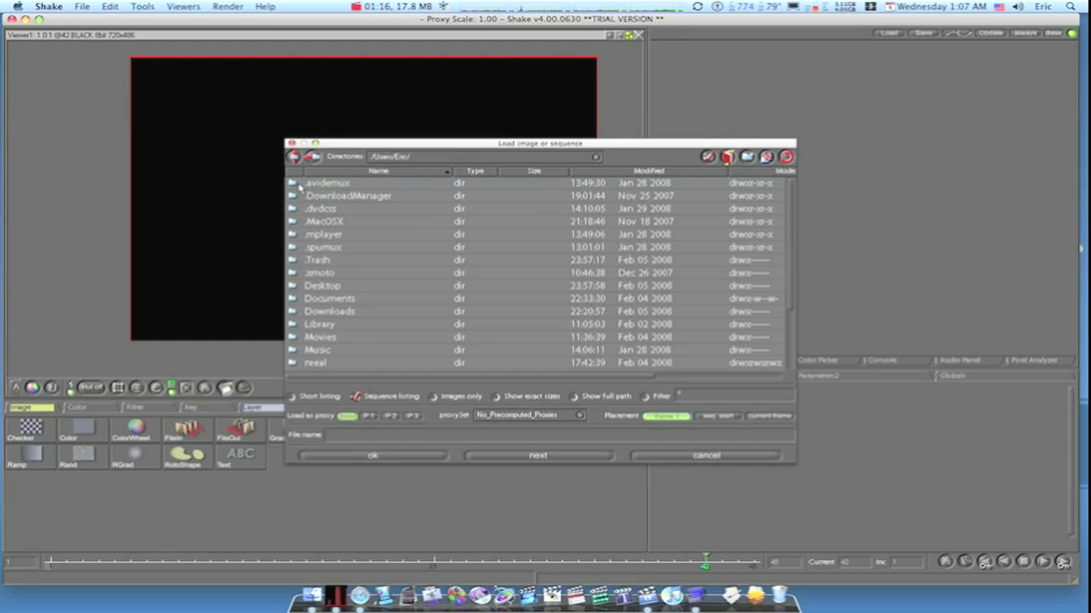
double_click(295, 289)
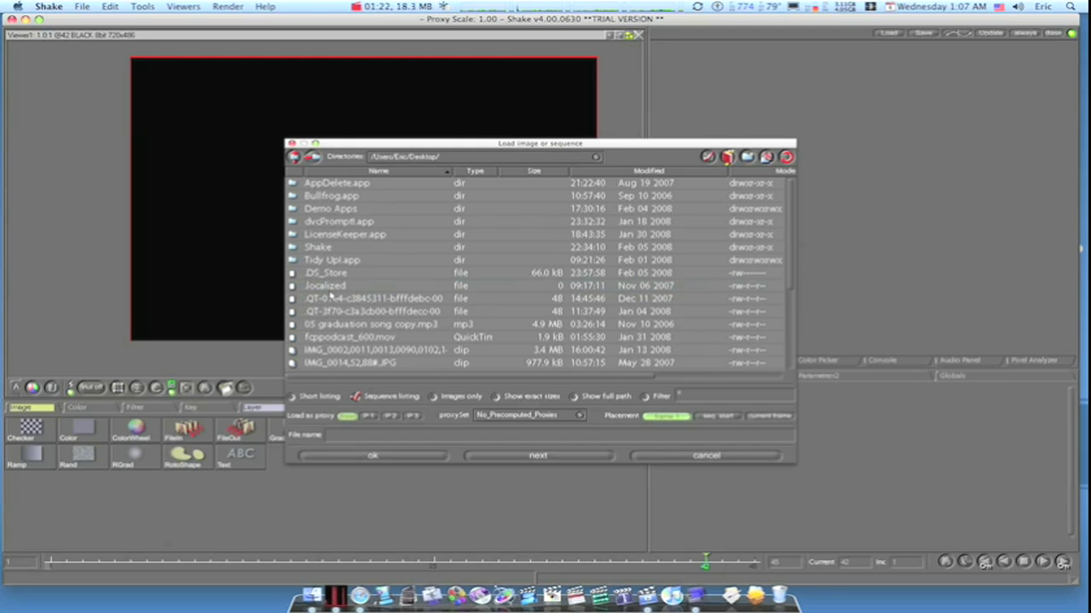
- Look through the Desktop files and open the Shake folder
scroll(339, 290, "down", 6)
scroll(338, 290, "down", 3)
scroll(338, 292, "down", 1)
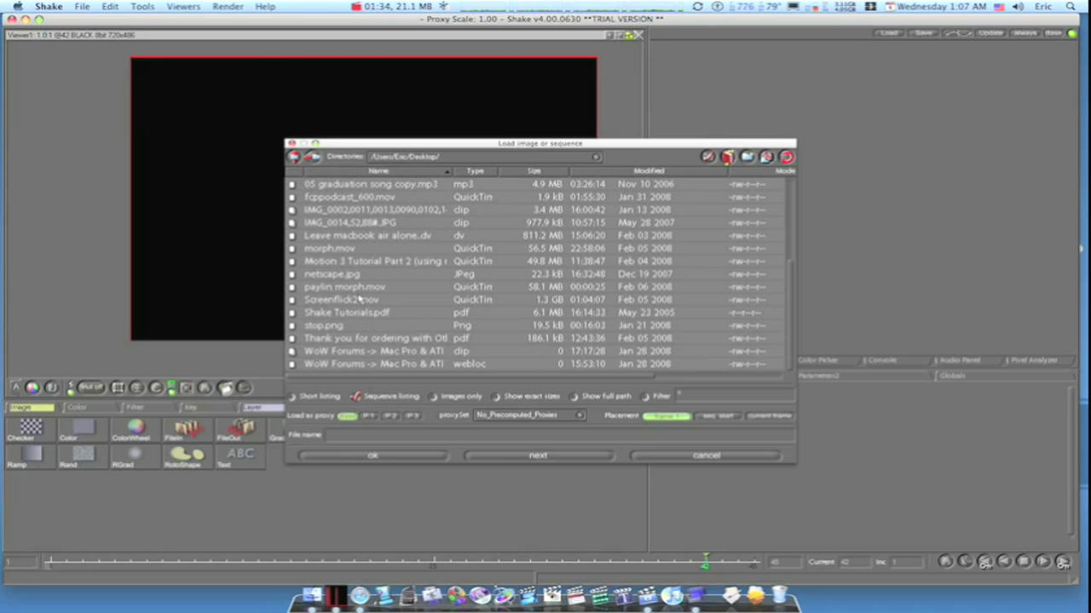
scroll(352, 292, "up", 6)
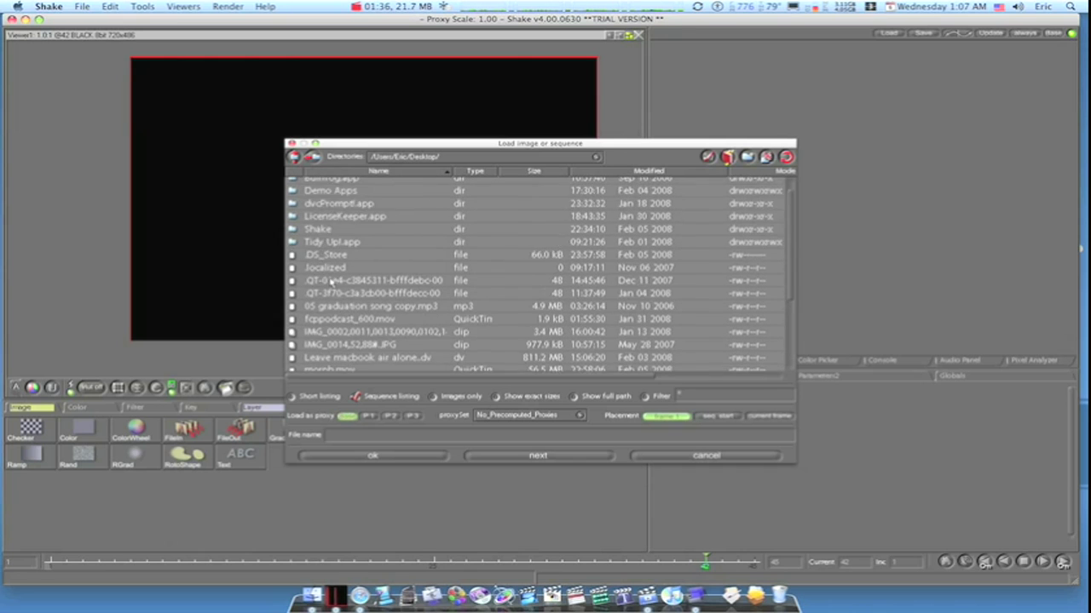
double_click(291, 247)
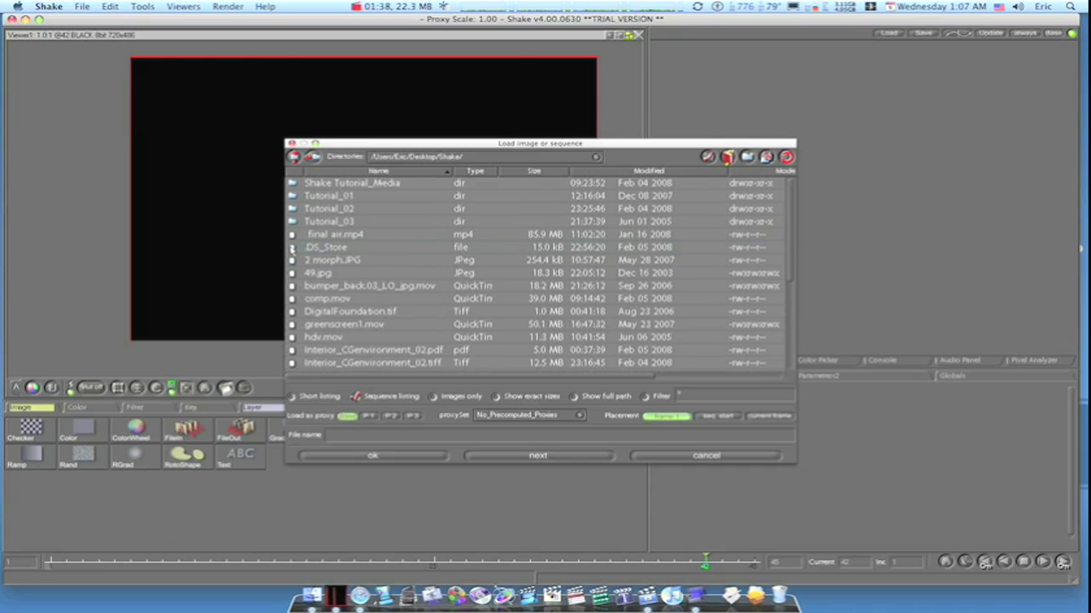
- Load both paylin 2.JPG and paylin.JPG from the Shake folder into the node view
scroll(339, 297, "down", 4)
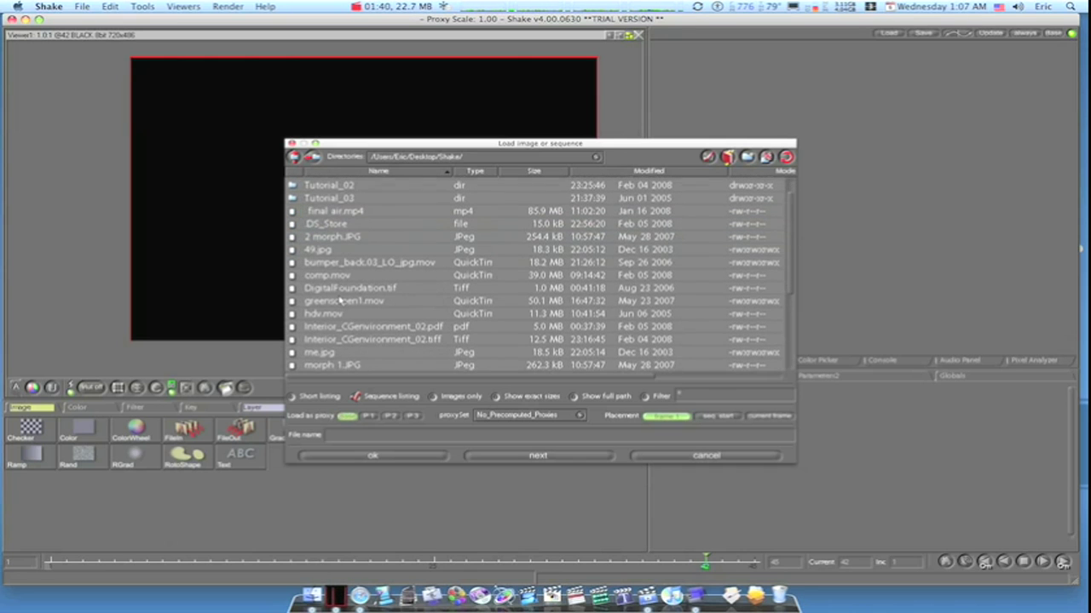
scroll(339, 299, "down", 5)
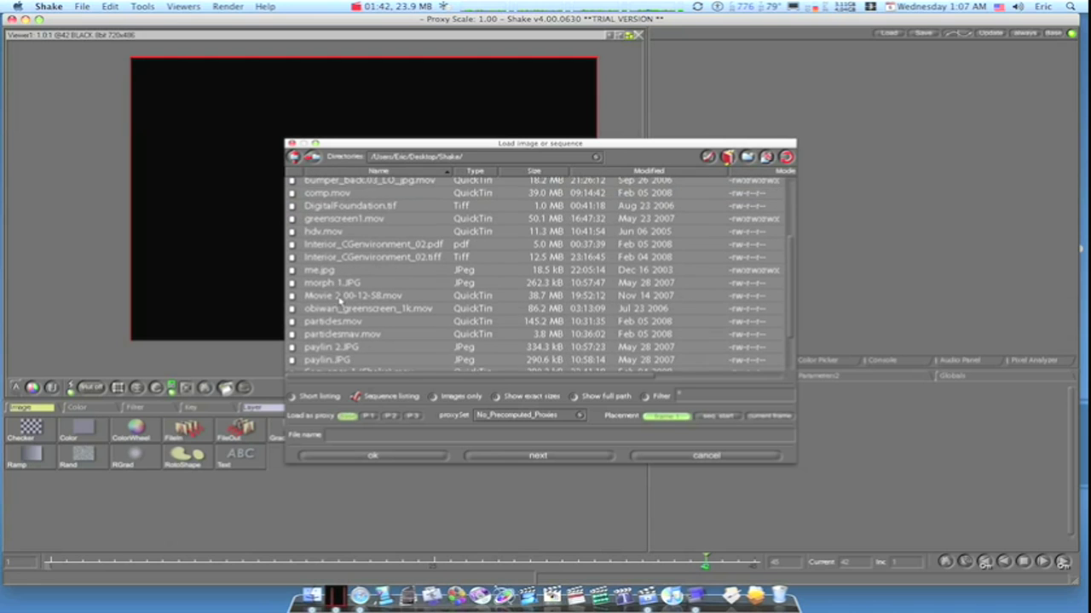
left_click(352, 335)
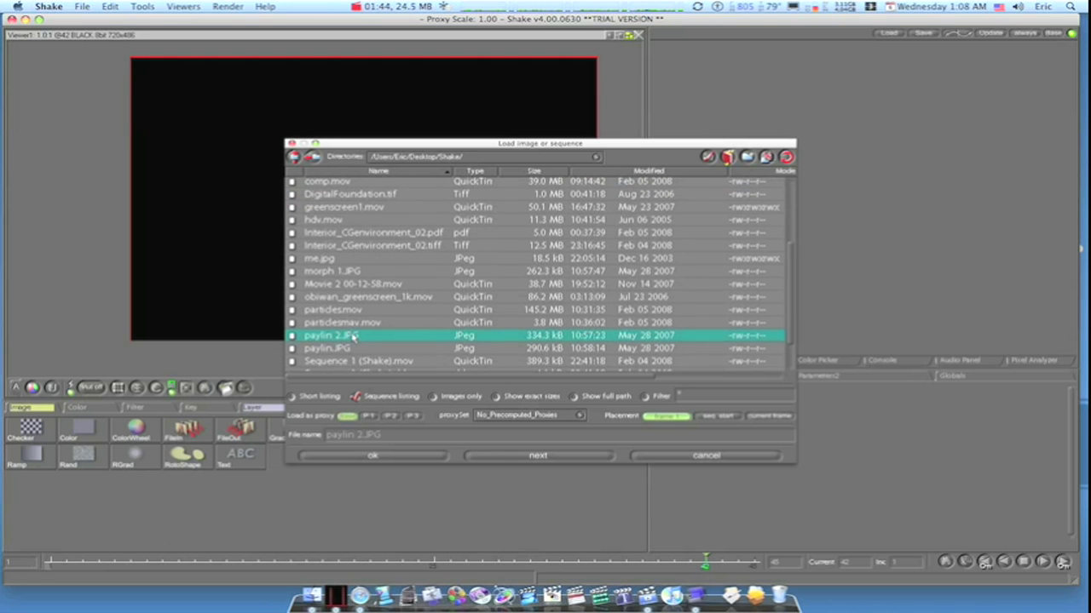
left_click(355, 349, "shift")
left_click(372, 456)
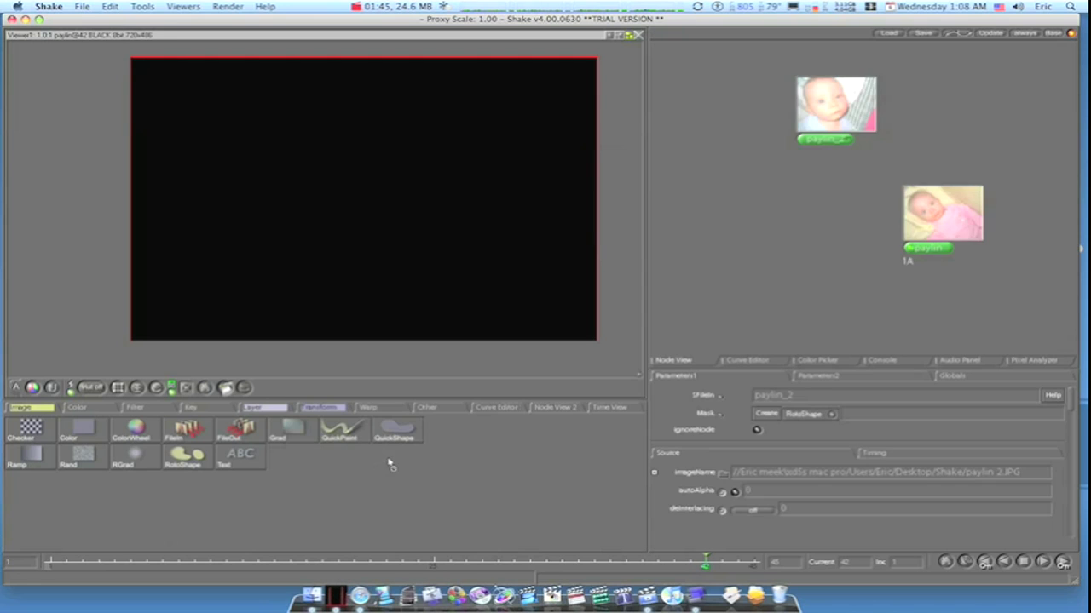
- Arrange the two image nodes side by side, with paylin_2 to the left of paylin
left_click_drag(857, 111, 803, 133)
left_click_drag(886, 240, 936, 111)
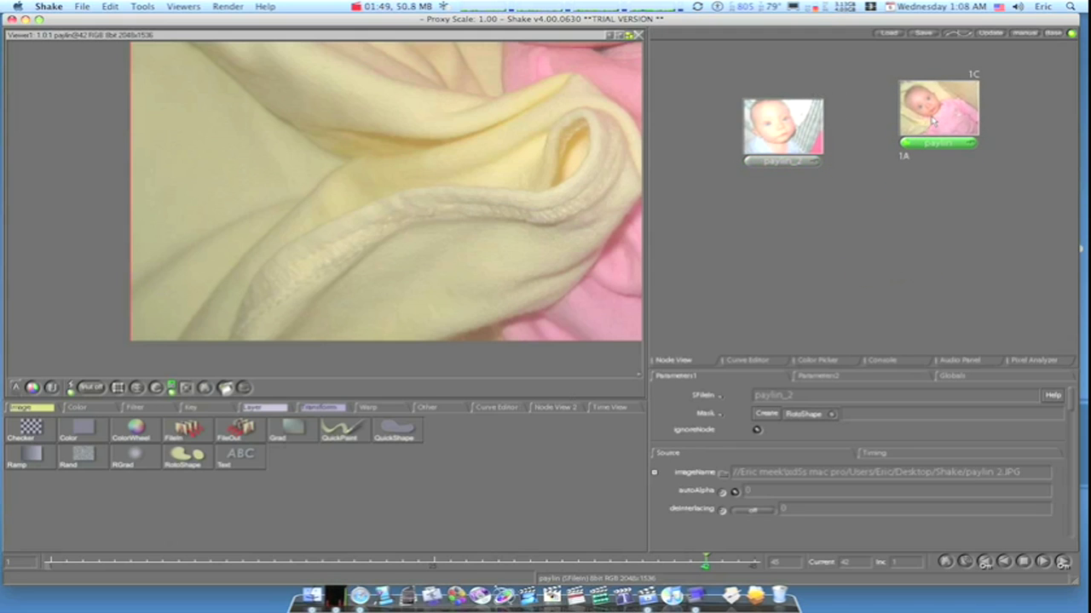
left_click_drag(795, 139, 782, 119)
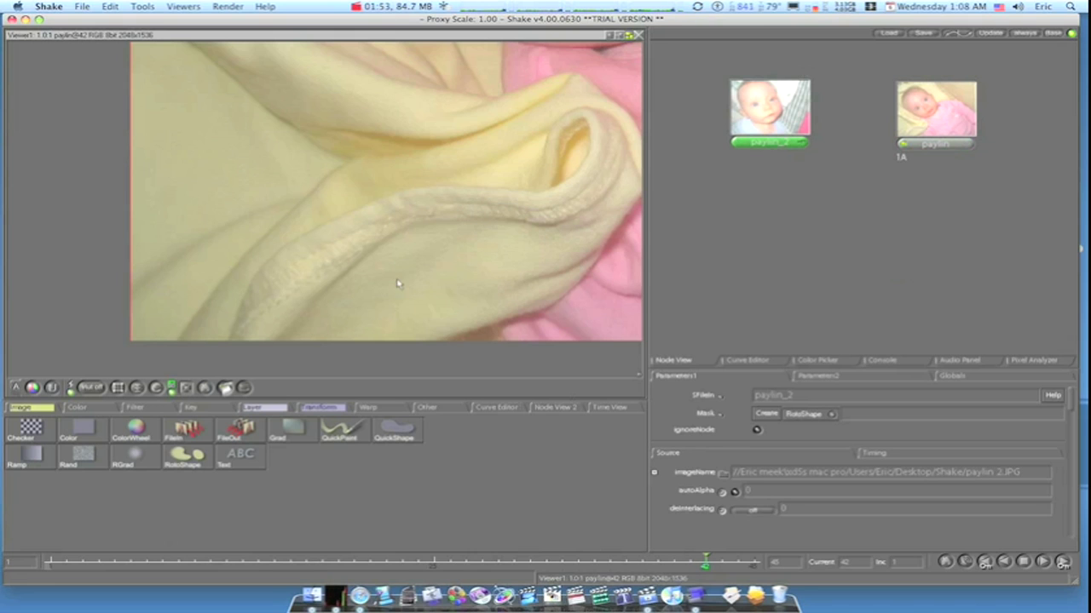
- Move the paylin_2 node slightly down and attach a Fit node to it
left_click(328, 415)
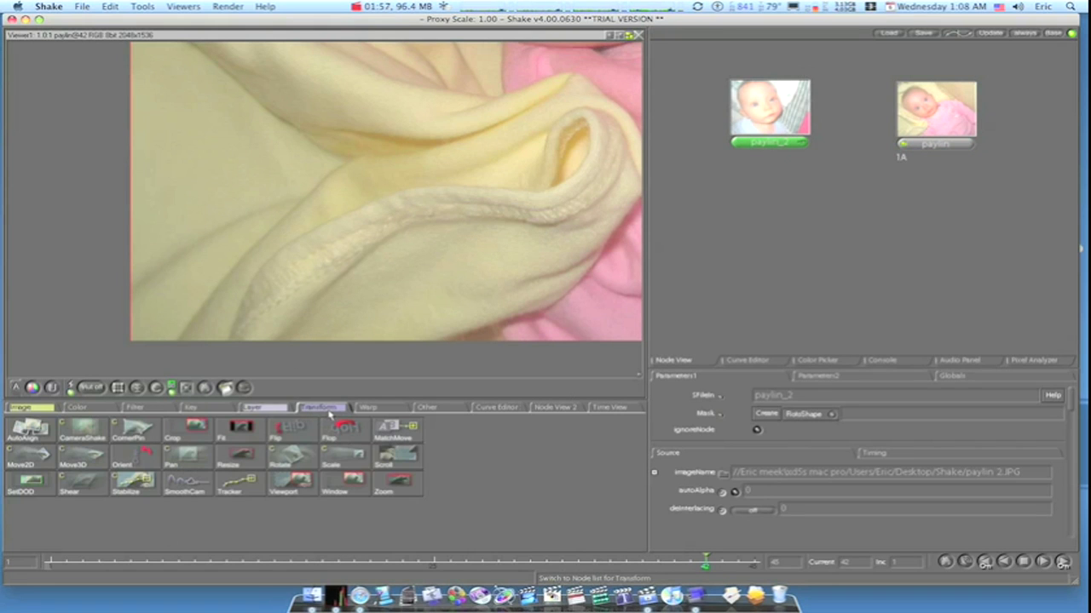
left_click_drag(755, 121, 723, 162)
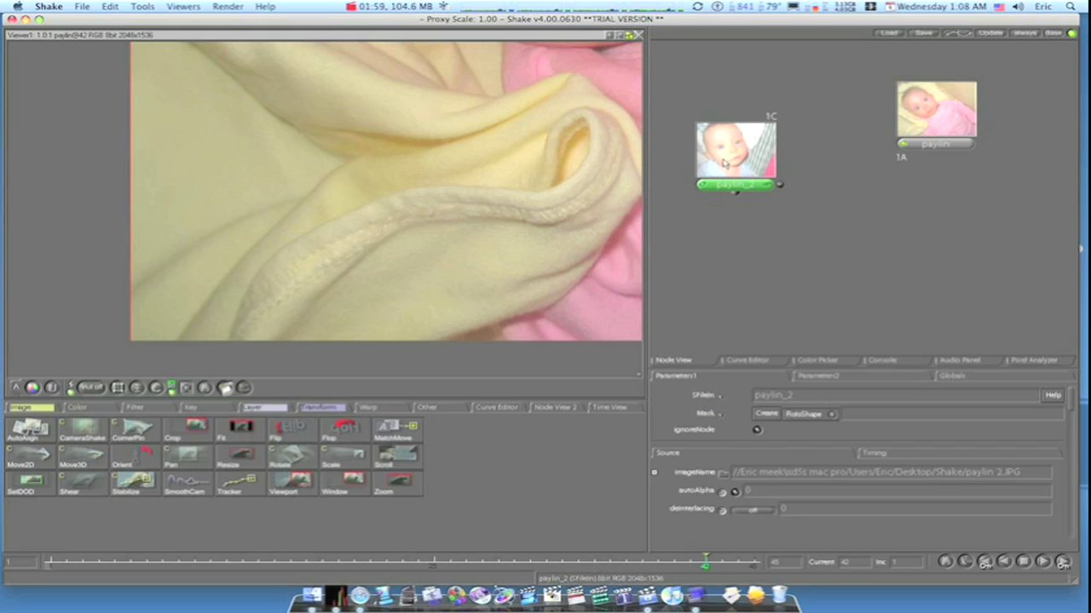
left_click(237, 436)
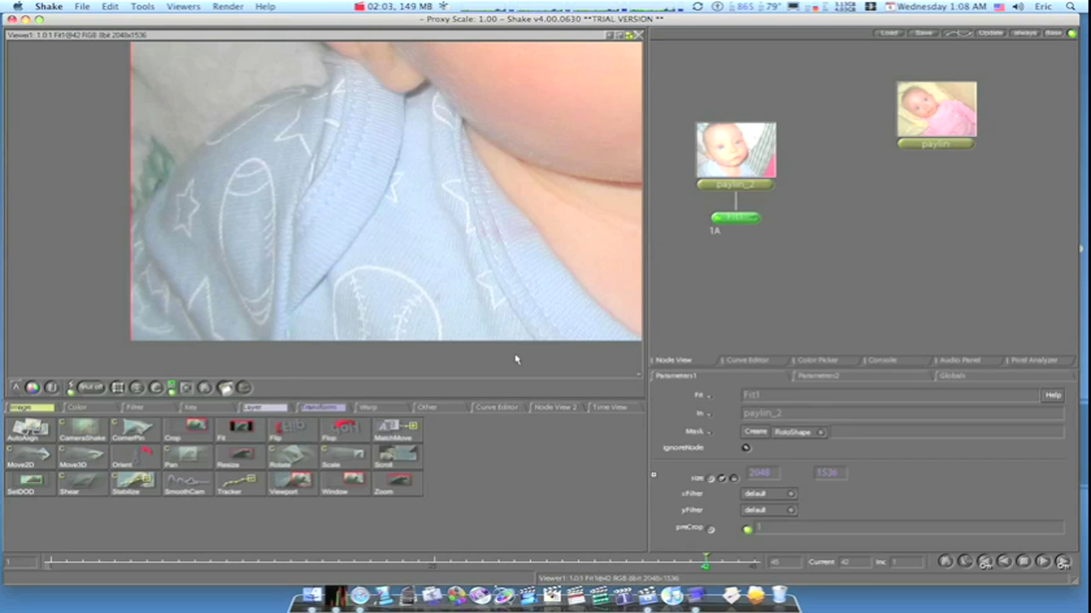
- Set the size of the Fit node under paylin_2 to 640 by 480
left_click_drag(771, 477, 920, 481)
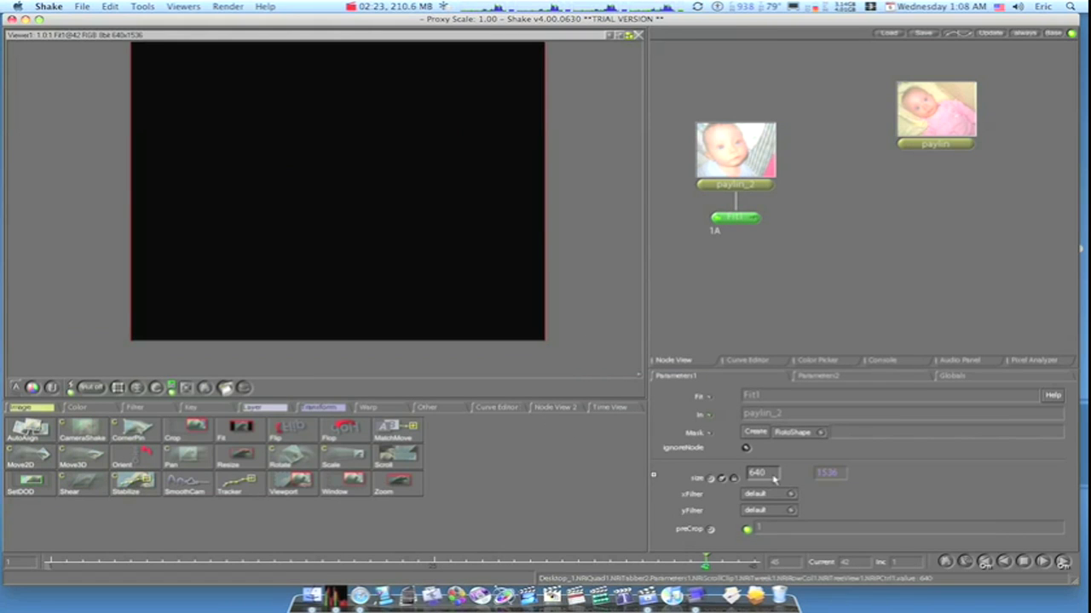
left_click_drag(832, 479, 2, 475)
left_click_drag(832, 475, 2, 479)
left_click_drag(831, 476, 39, 479)
left_click_drag(810, 474, 20, 482)
left_click_drag(828, 477, 617, 490)
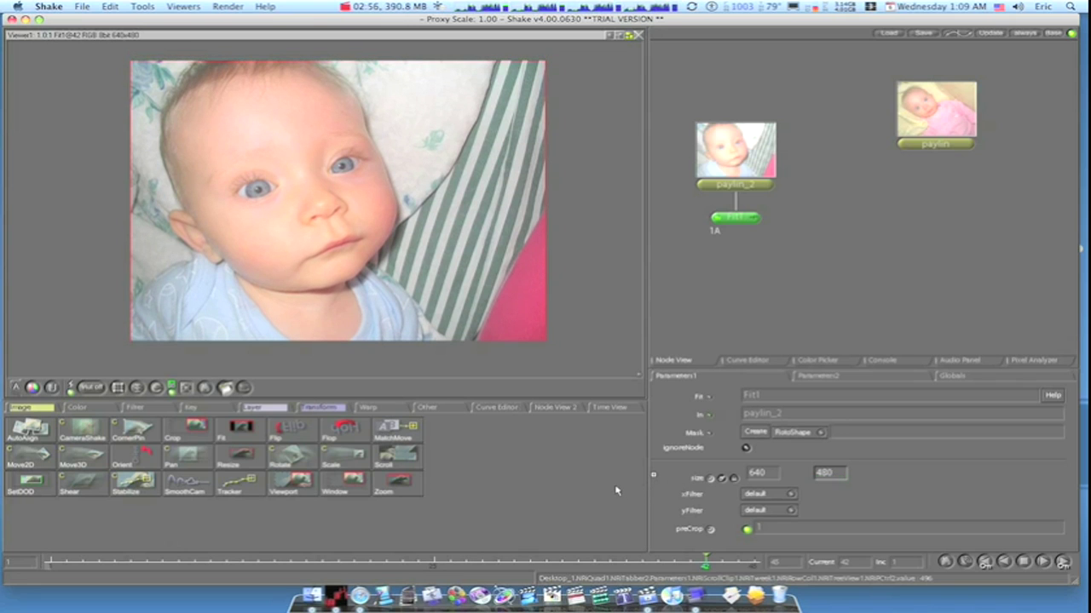
- Move the paylin node closer to paylin_2, show it in the viewer and attach a Fit node to it
left_click_drag(939, 112, 891, 170)
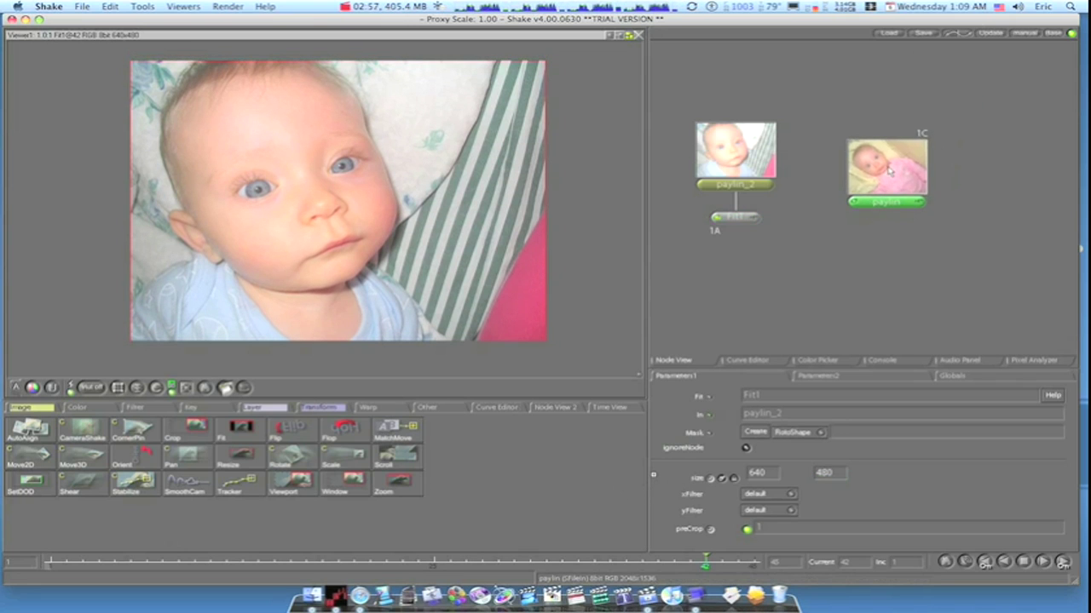
double_click(889, 170)
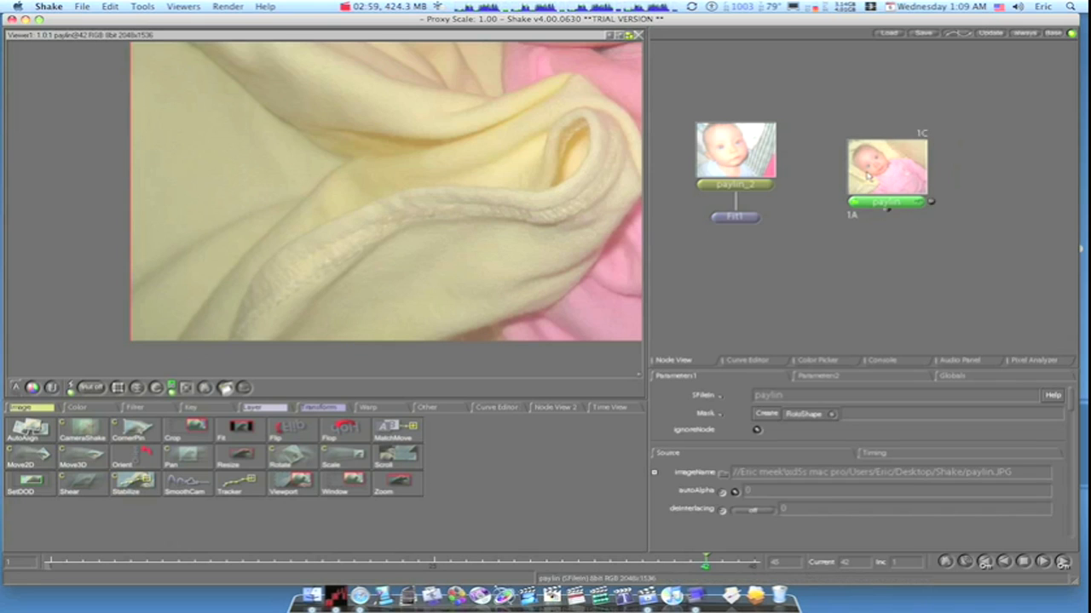
left_click(236, 430)
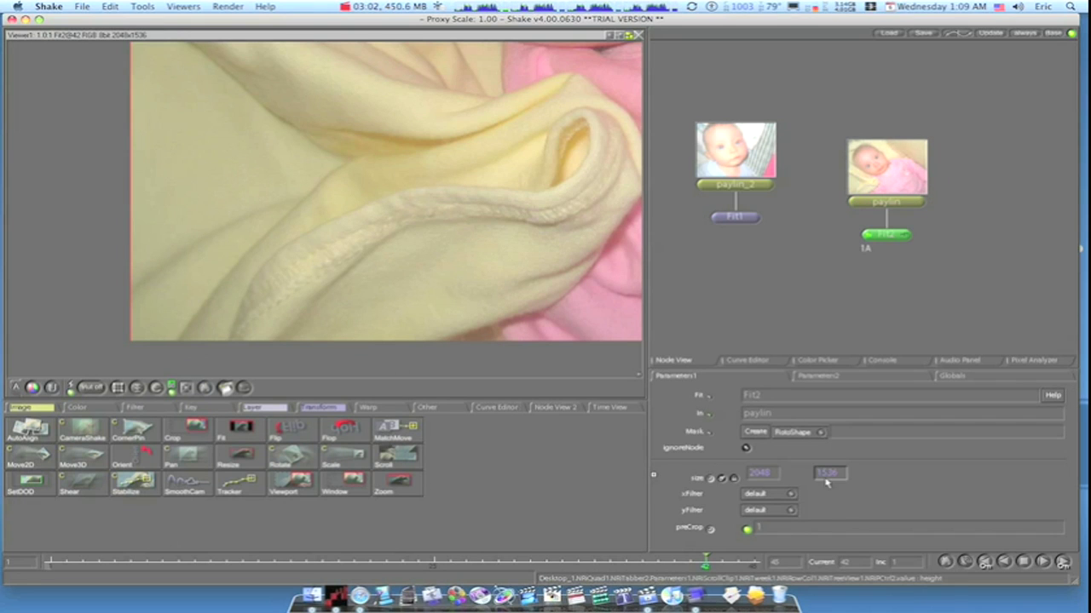
- Set the size of the Fit node under paylin to 640 by 480
left_click_drag(760, 479, 906, 482)
left_click_drag(765, 481, 989, 487)
left_click_drag(839, 476, 658, 477)
left_click_drag(424, 480, 321, 491)
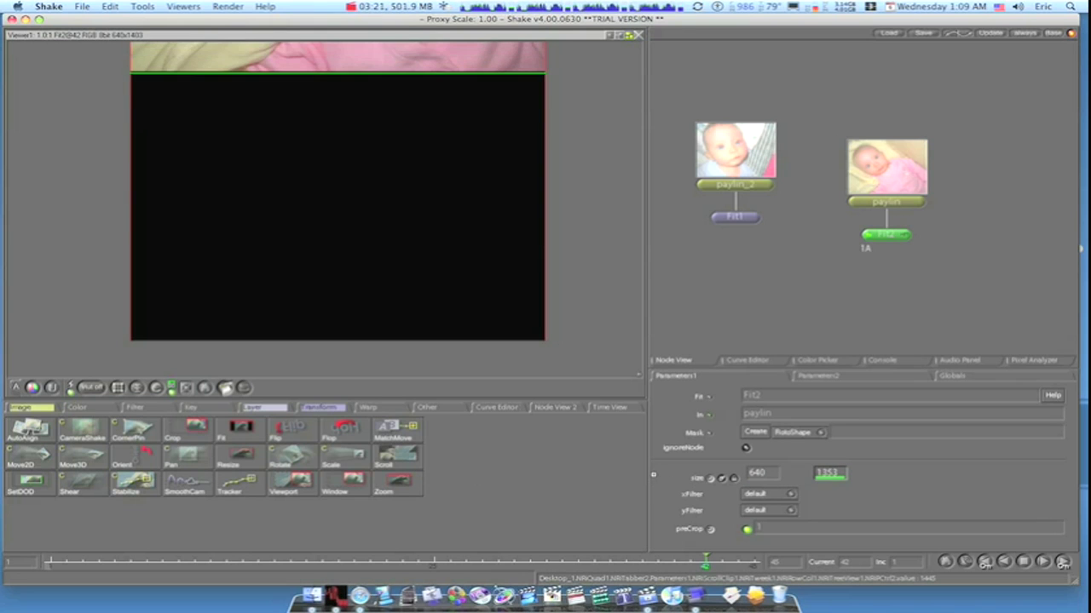
left_click_drag(698, 477, 707, 479)
left_click_drag(837, 476, 315, 499)
left_click_drag(838, 477, 708, 492)
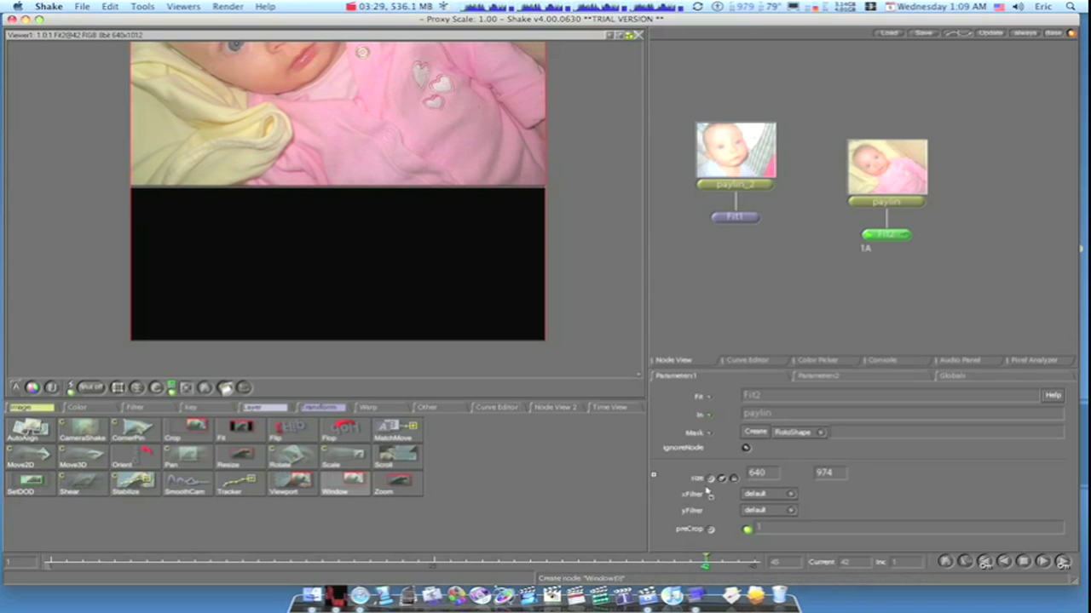
left_click_drag(512, 481, 408, 482)
left_click_drag(816, 478, 34, 484)
left_click_drag(849, 480, 657, 501)
left_click_drag(830, 477, 10, 479)
left_click_drag(844, 474, 365, 486)
left_click_drag(823, 479, 347, 470)
left_click_drag(835, 474, 1016, 475)
left_click_drag(841, 476, 1014, 476)
left_click_drag(839, 478, 1038, 478)
left_click_drag(816, 478, 1075, 487)
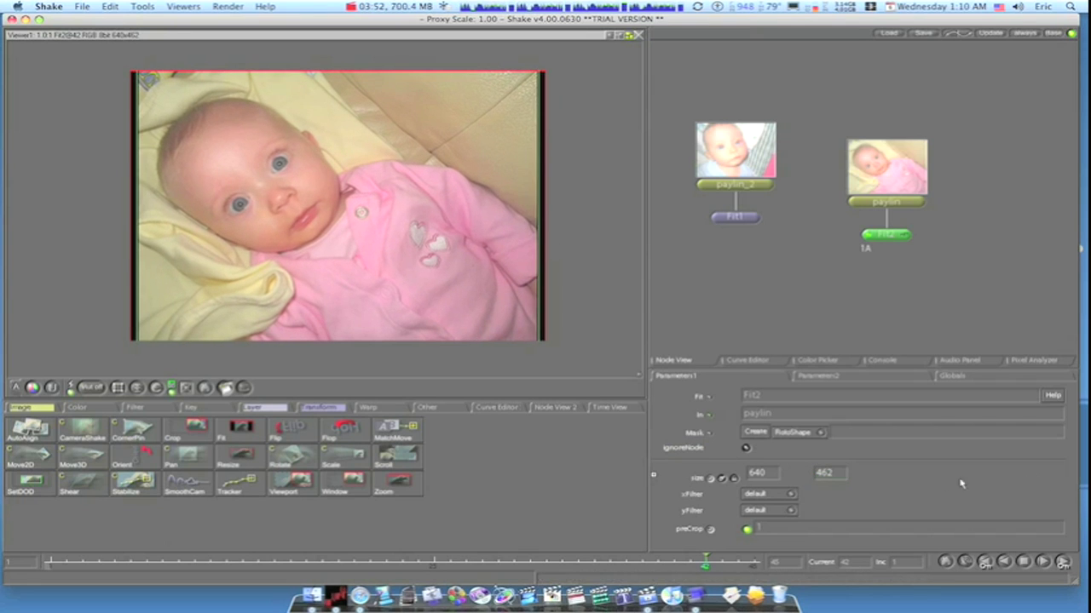
left_click_drag(841, 480, 1079, 489)
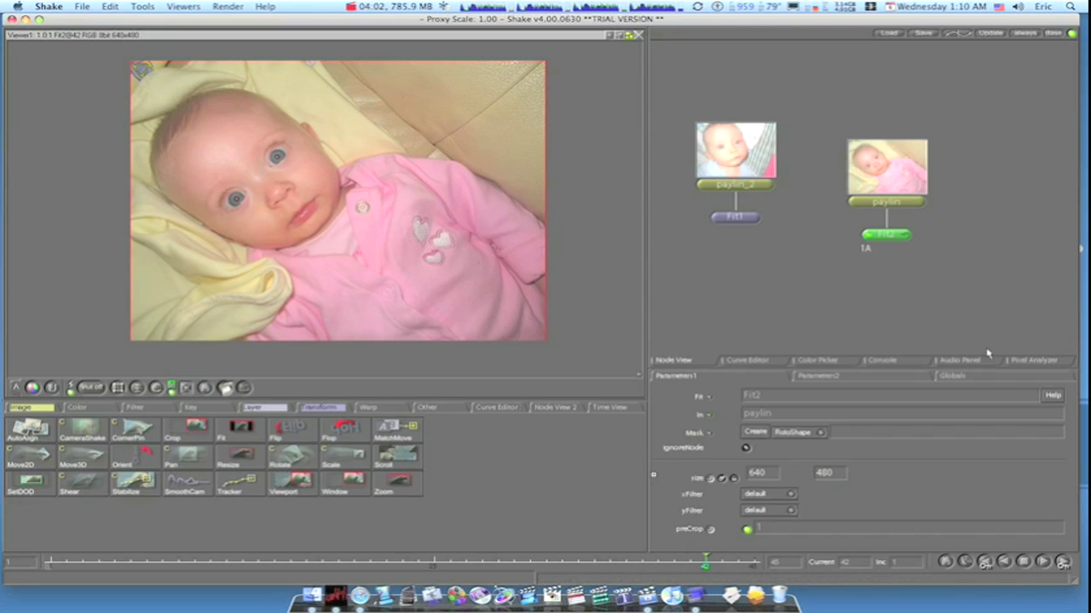
- Tidy the node layout by raising both image nodes and lining up the two Fit nodes beneath them
left_click_drag(904, 174, 911, 153)
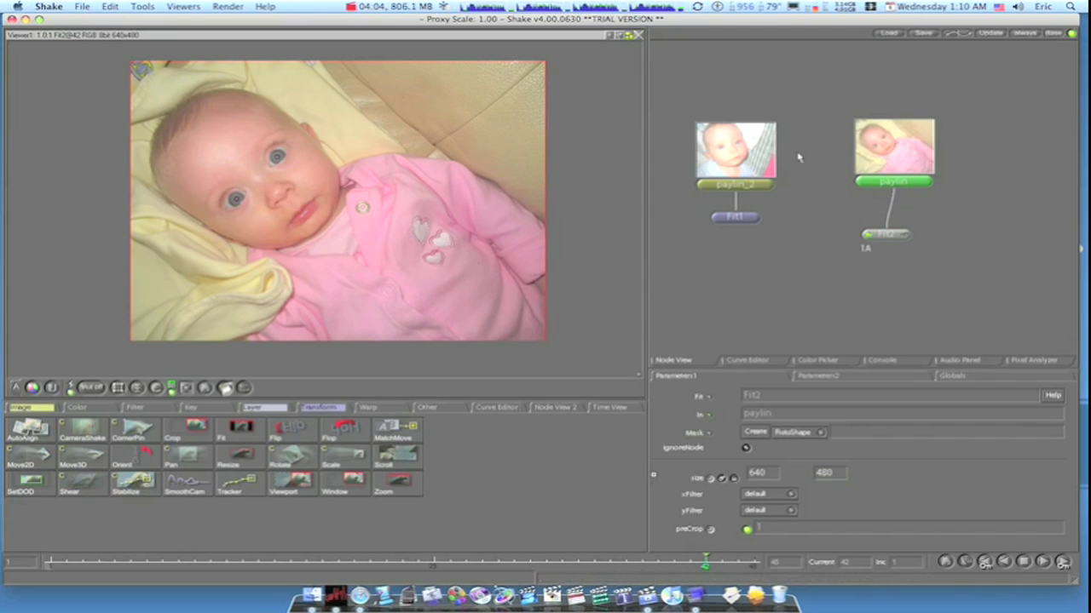
left_click_drag(761, 153, 767, 143)
left_click_drag(735, 216, 740, 238)
left_click_drag(890, 235, 884, 241)
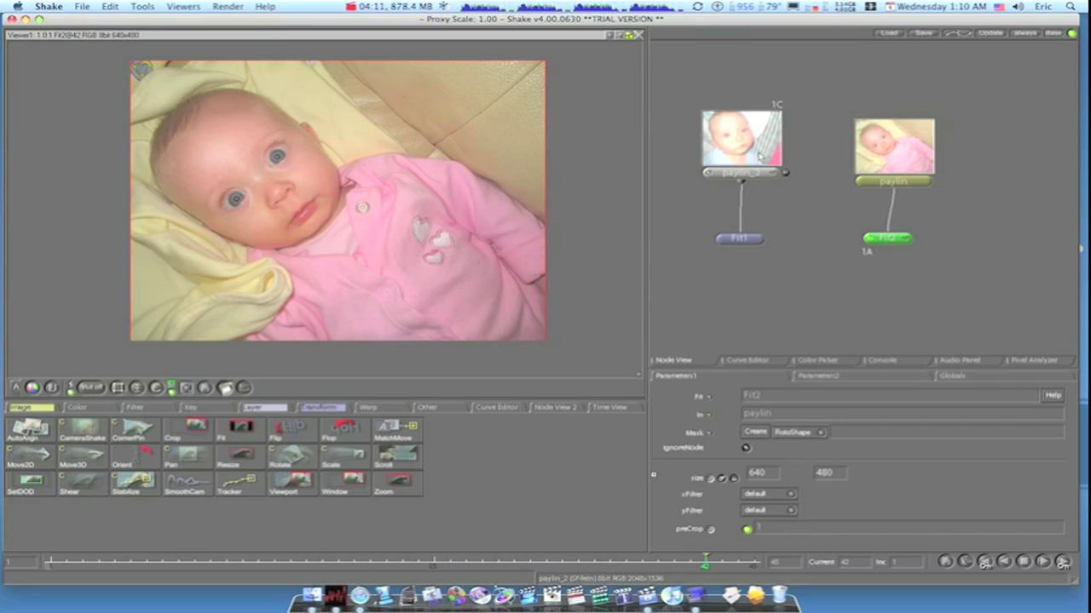
- Attach a Morpher node to the Fit node under paylin_2 and place it below, between the two branches
double_click(741, 239)
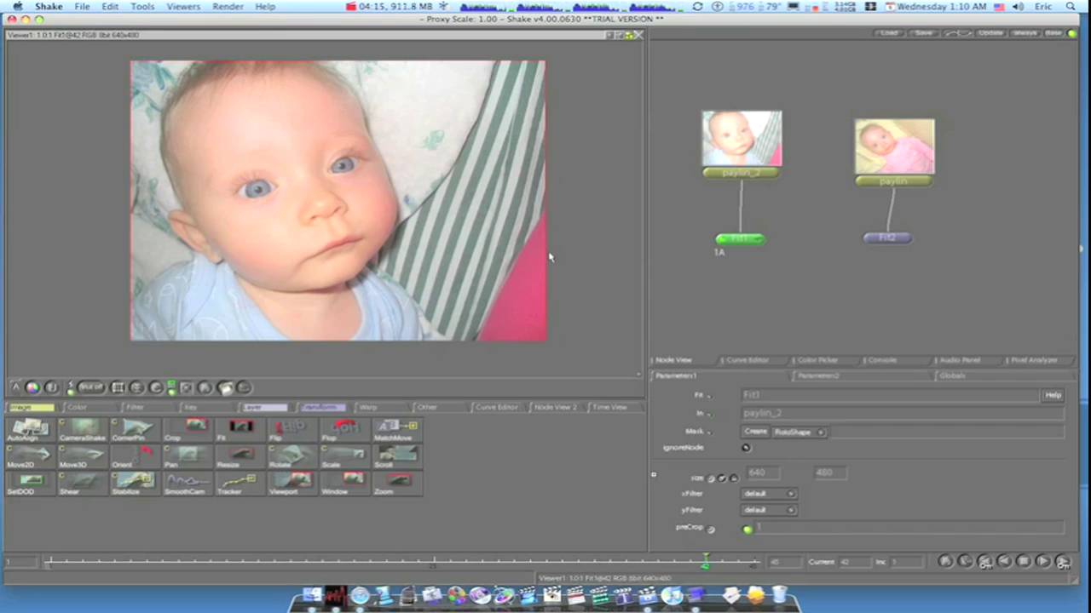
left_click(384, 408)
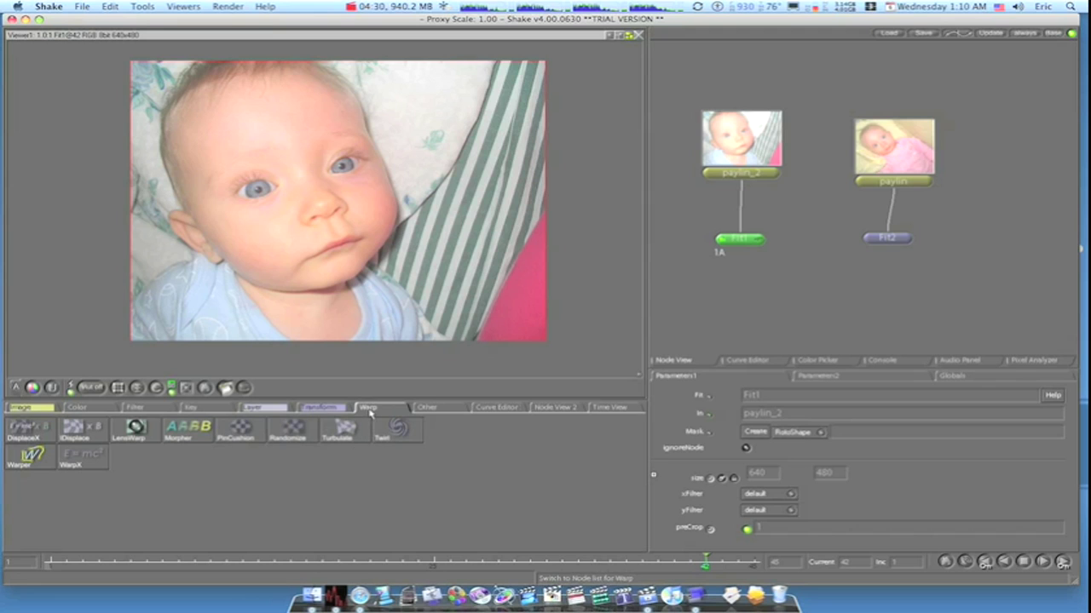
left_click(195, 440)
left_click_drag(749, 282, 822, 303)
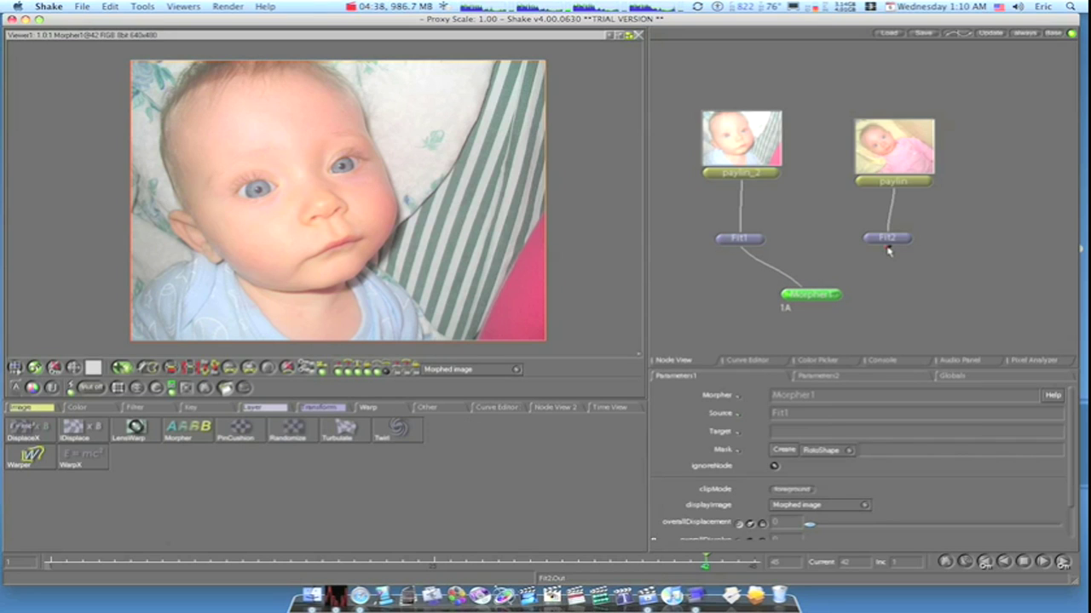
- Connect the Fit node under paylin to the Morpher's target input and set the viewer to display the Source image
left_click_drag(888, 249, 823, 289)
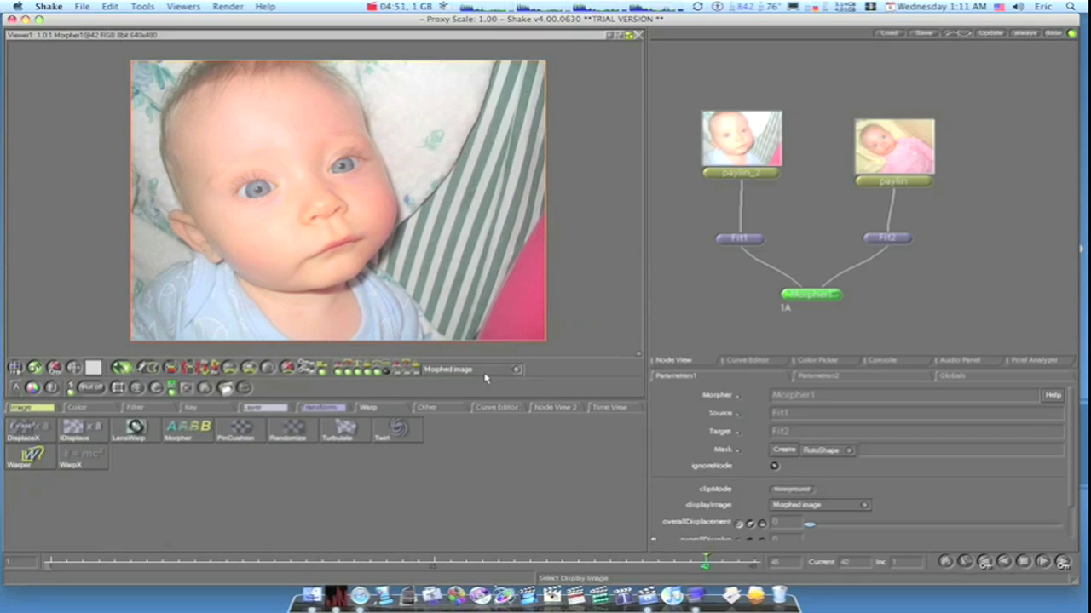
left_click(488, 370)
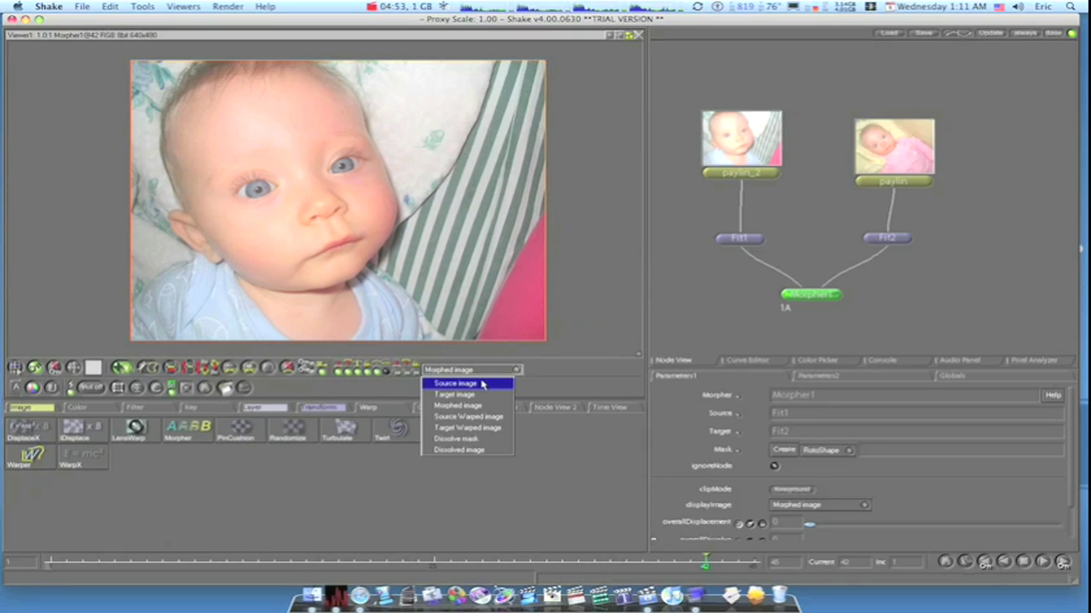
left_click(484, 383)
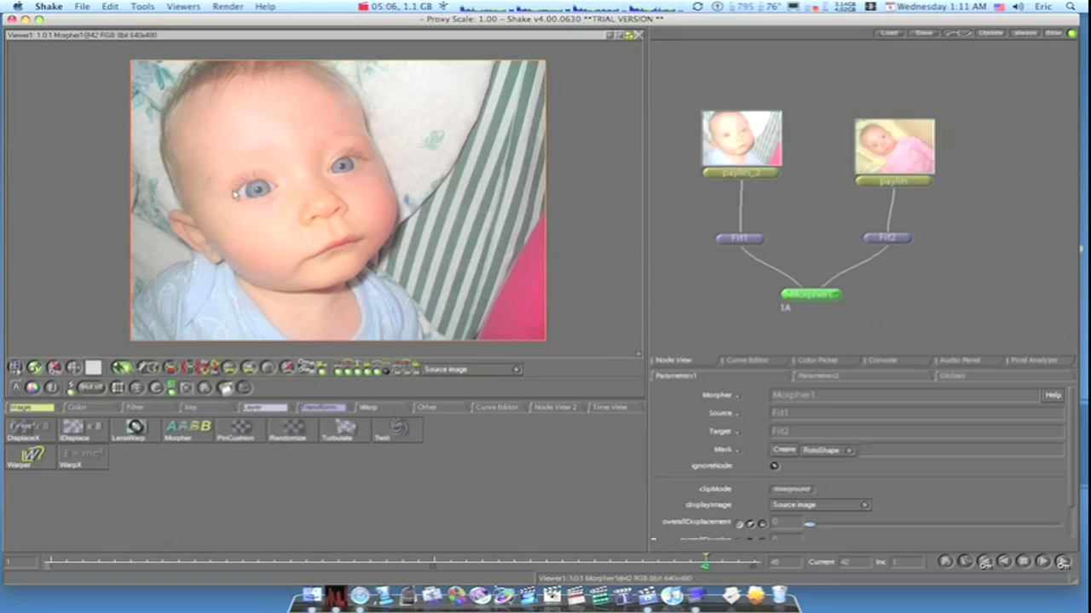
- Draw a closed four-point shape around the baby's eye nearest the visible ear on the source image
left_click(229, 196)
left_click(282, 180)
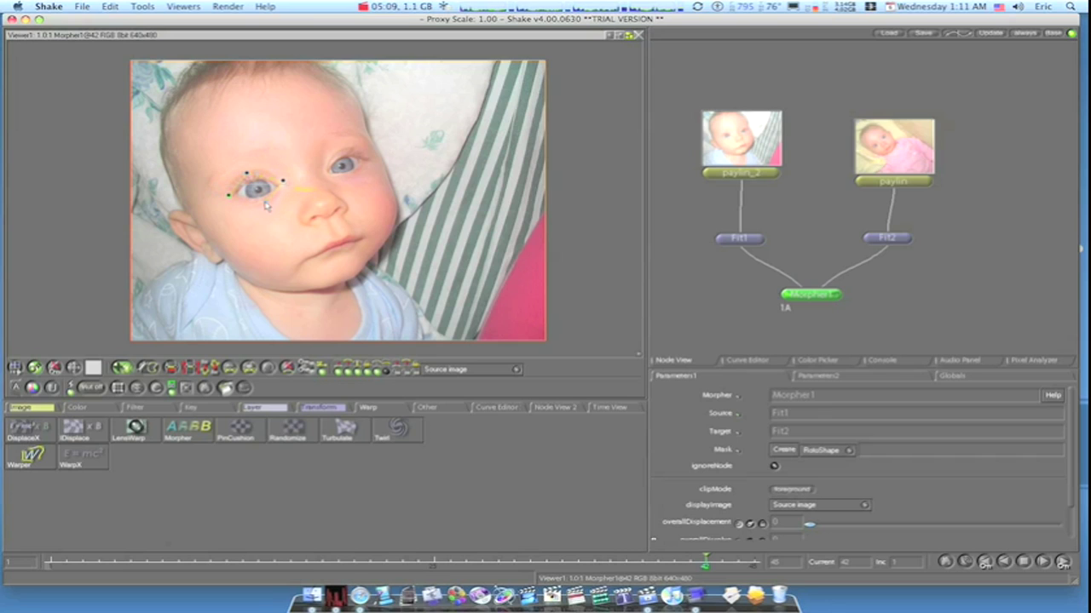
left_click(264, 204)
left_click(229, 196)
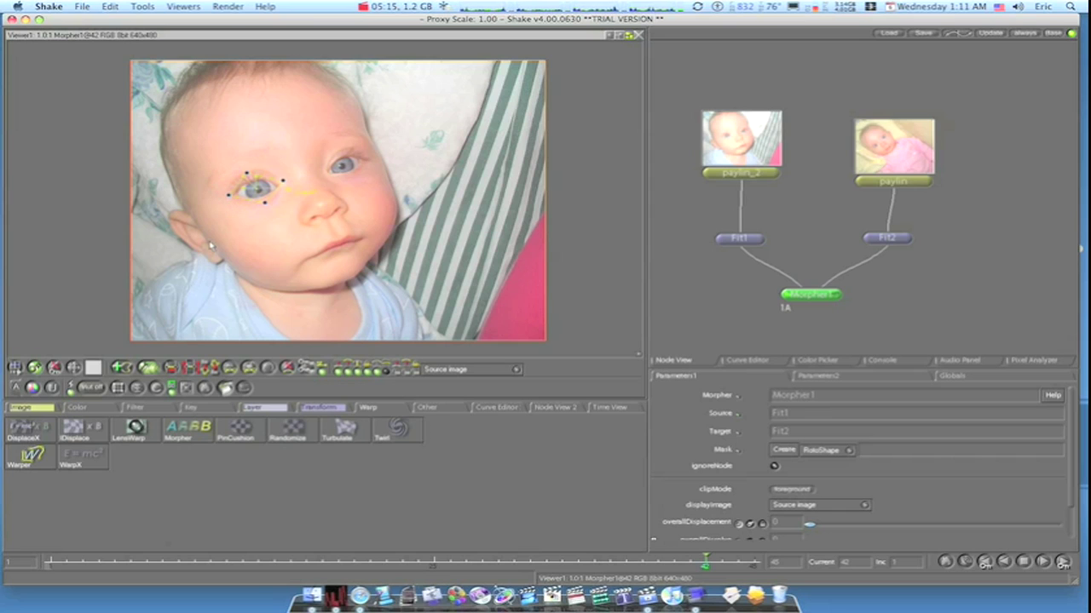
- Add a second closed four-point shape around the baby's other eye, farther from the visible ear
left_click(124, 368)
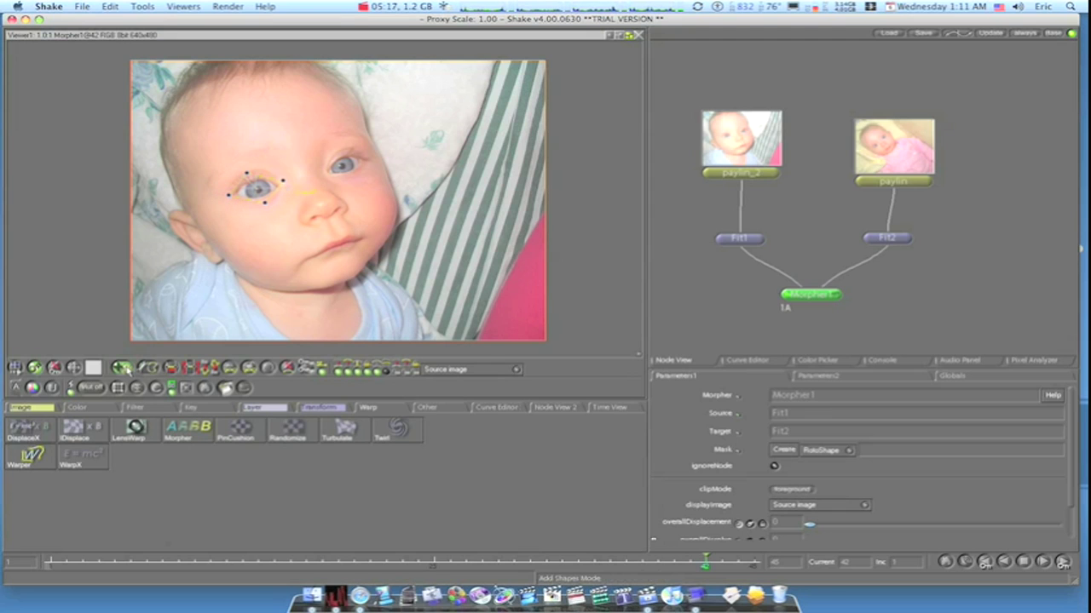
left_click(326, 170)
left_click(338, 149)
left_click(371, 154)
left_click(351, 174)
left_click(328, 172)
- Add a closed shape that follows the baby's upper lip, dips around the chin and returns along the lower lip
left_click(124, 367)
left_click(305, 257)
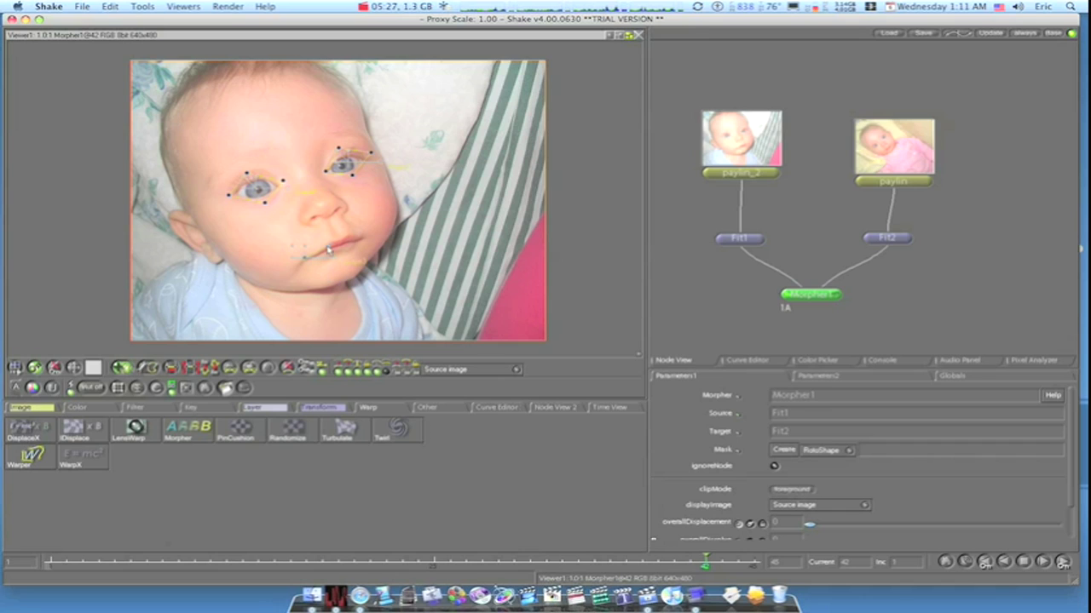
left_click(339, 242)
left_click(348, 235)
left_click(363, 238)
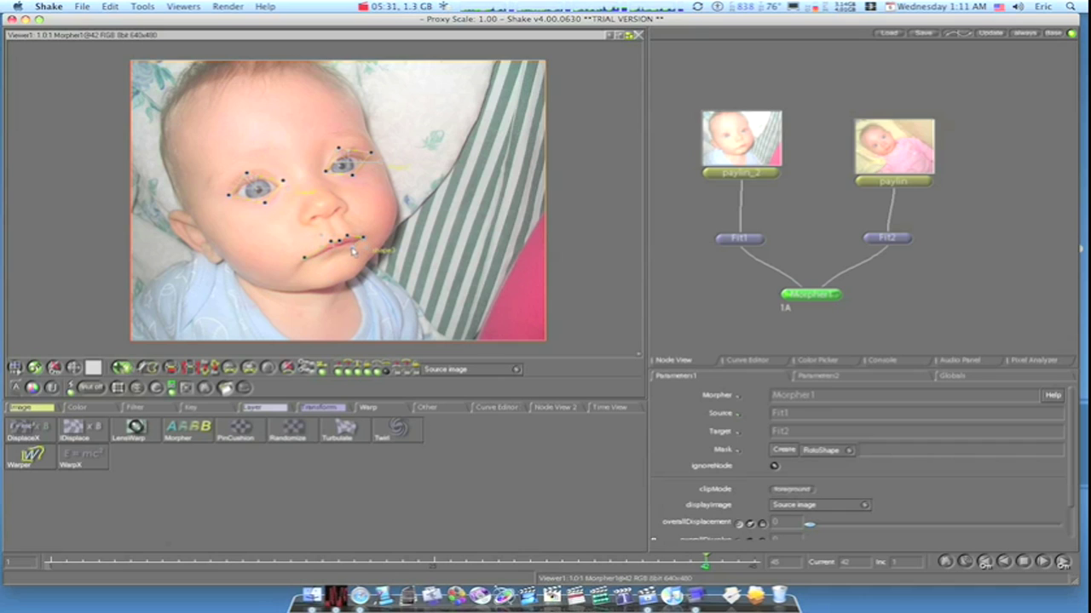
left_click(357, 273)
left_click(339, 282)
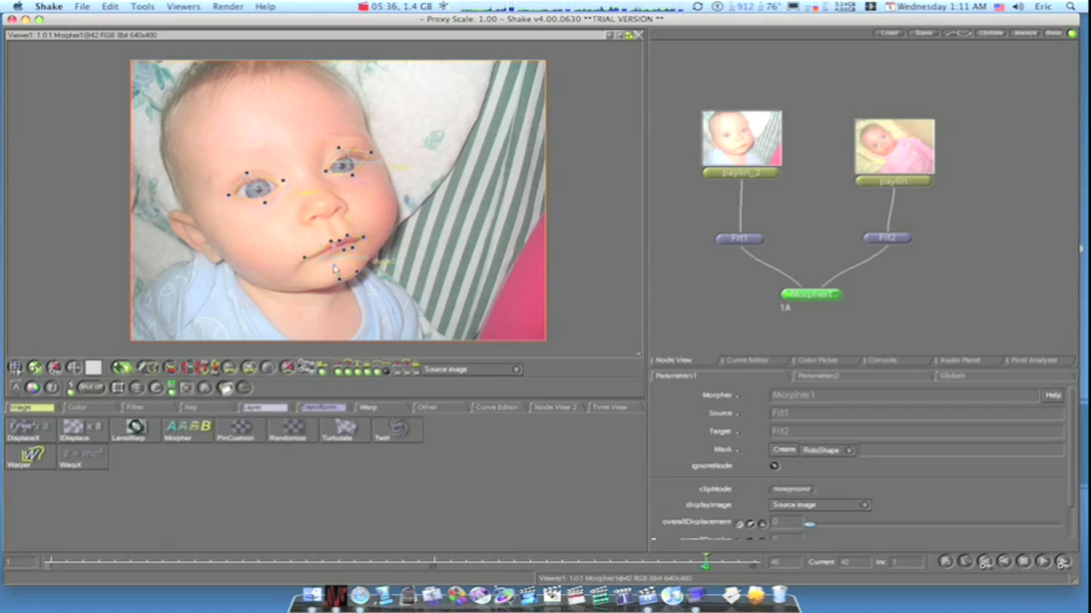
left_click(304, 259)
- Add a closed shape that traces both brows, wraps down around the nose and closes across the forehead
left_click(120, 370)
left_click(206, 186)
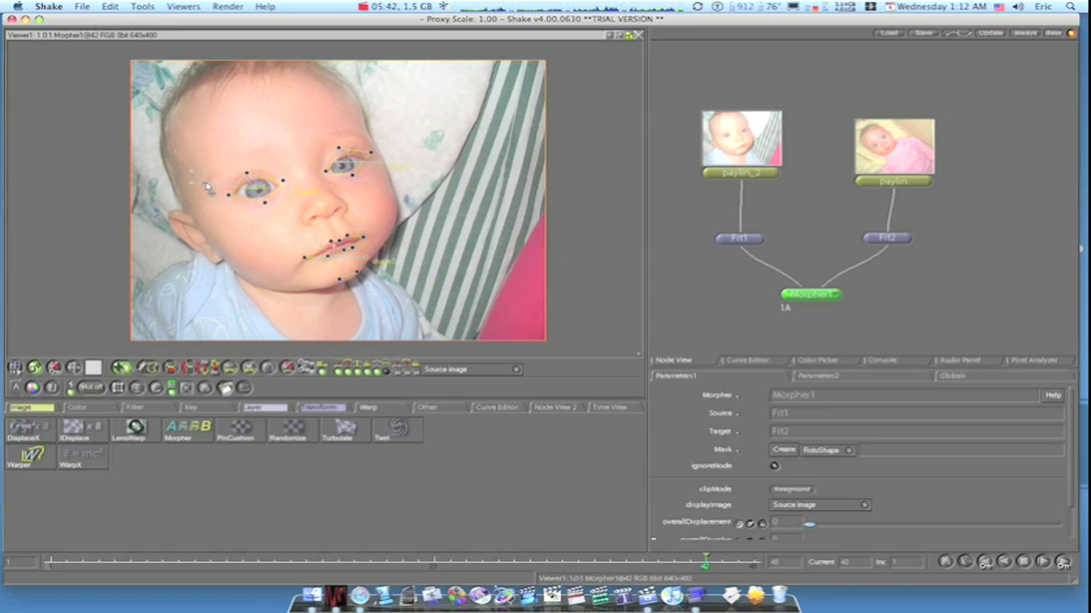
left_click(282, 155)
left_click(303, 194)
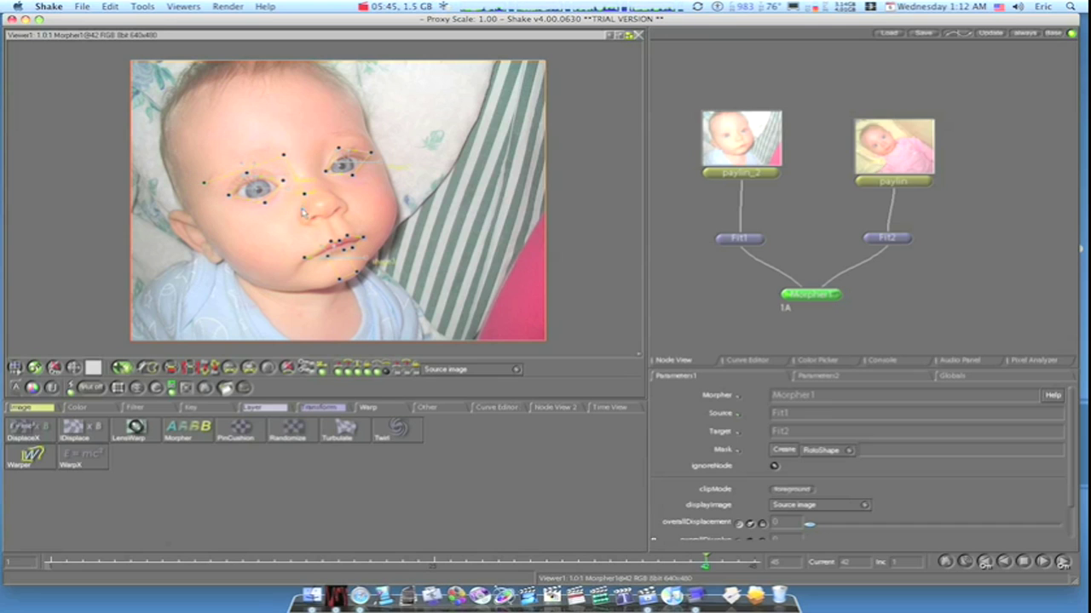
left_click(298, 225)
left_click(327, 224)
left_click(346, 213)
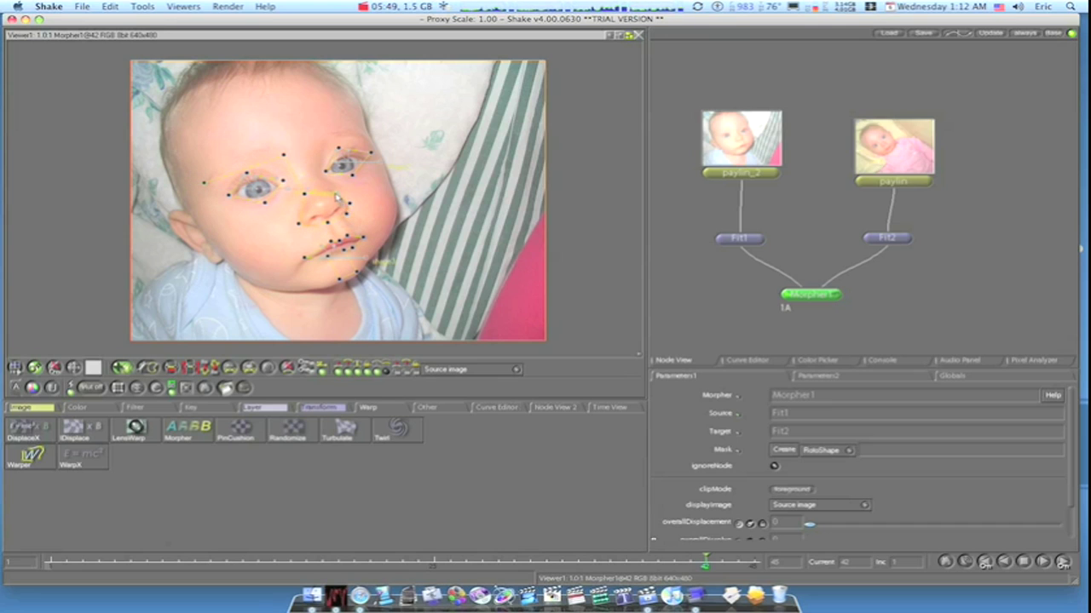
left_click(317, 172)
left_click(308, 144)
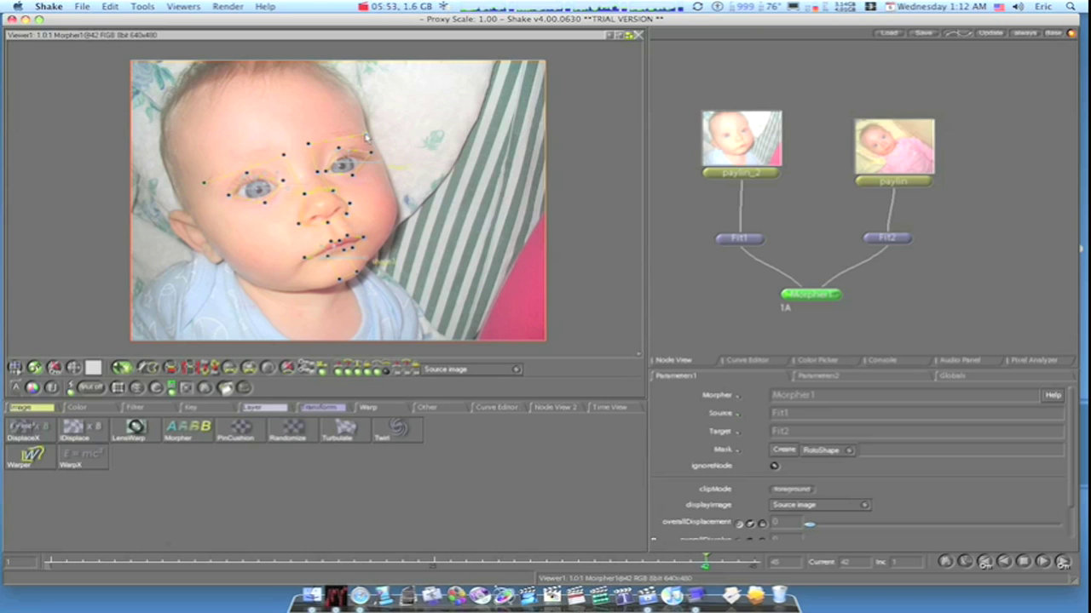
left_click(359, 107)
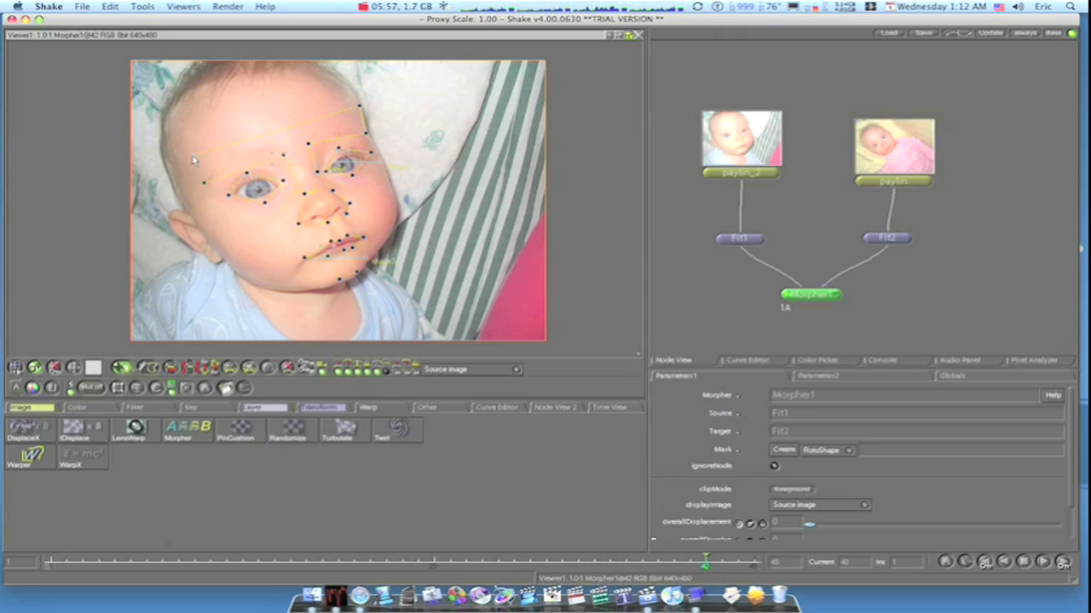
left_click(170, 172)
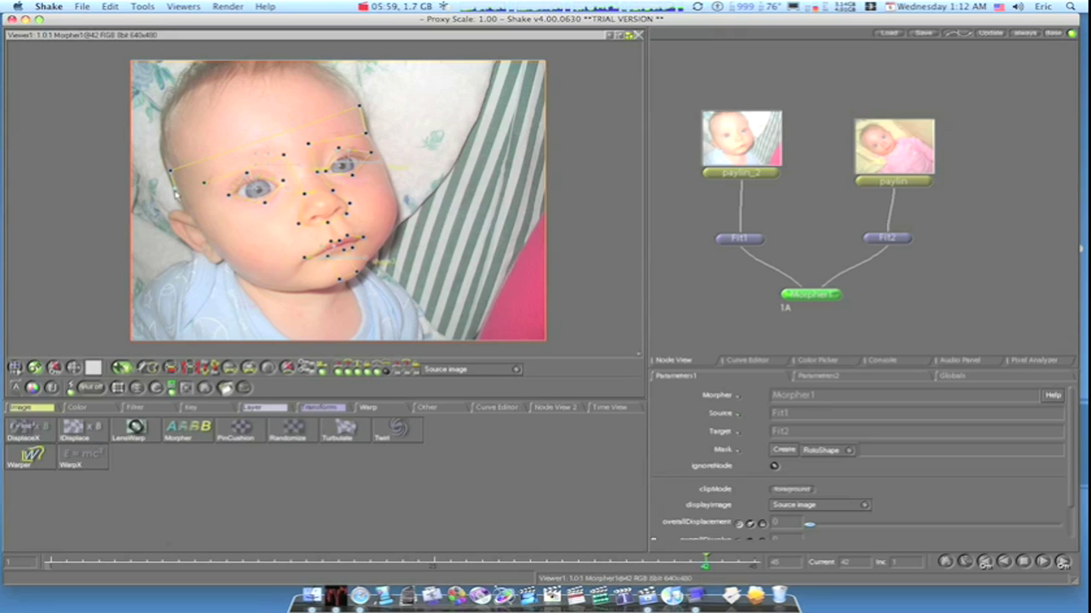
left_click(180, 197)
left_click(204, 188)
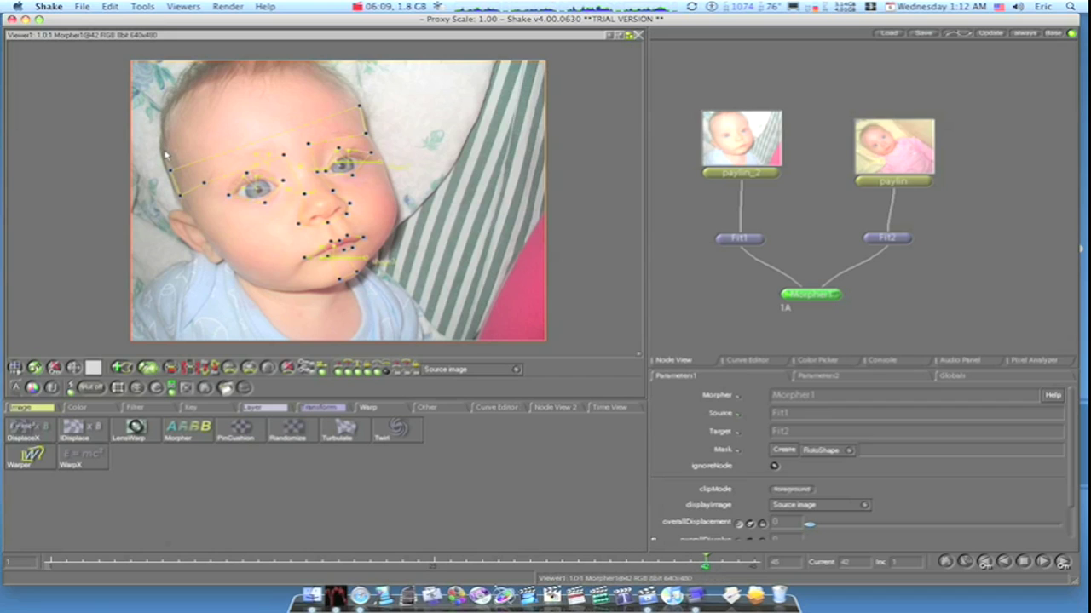
- Add a closed shape around the upper head, following the hairline and closing across the forehead
left_click(122, 368)
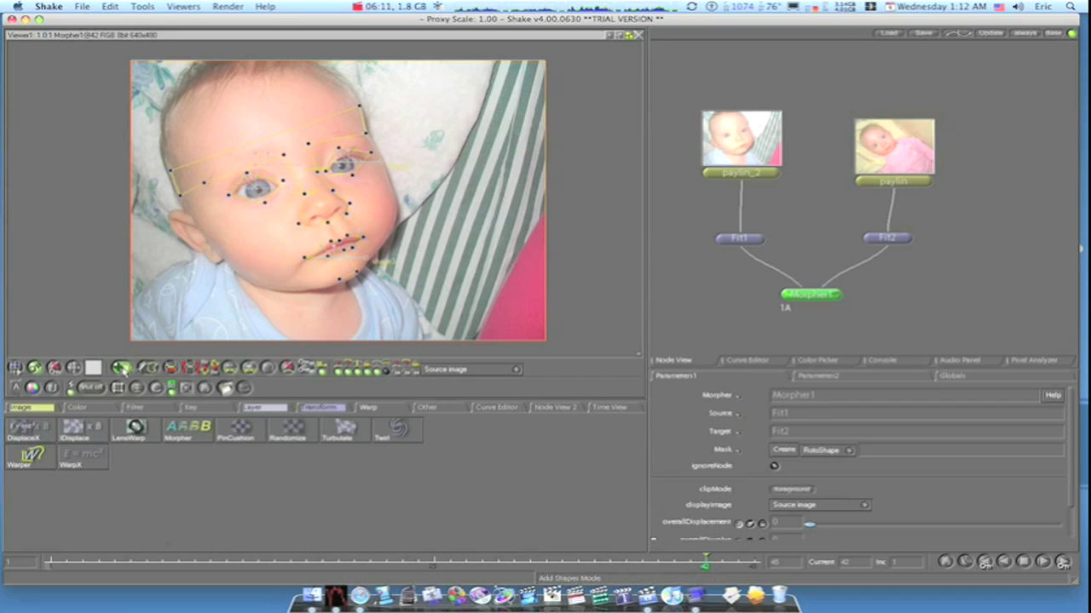
left_click_drag(166, 153, 307, 64)
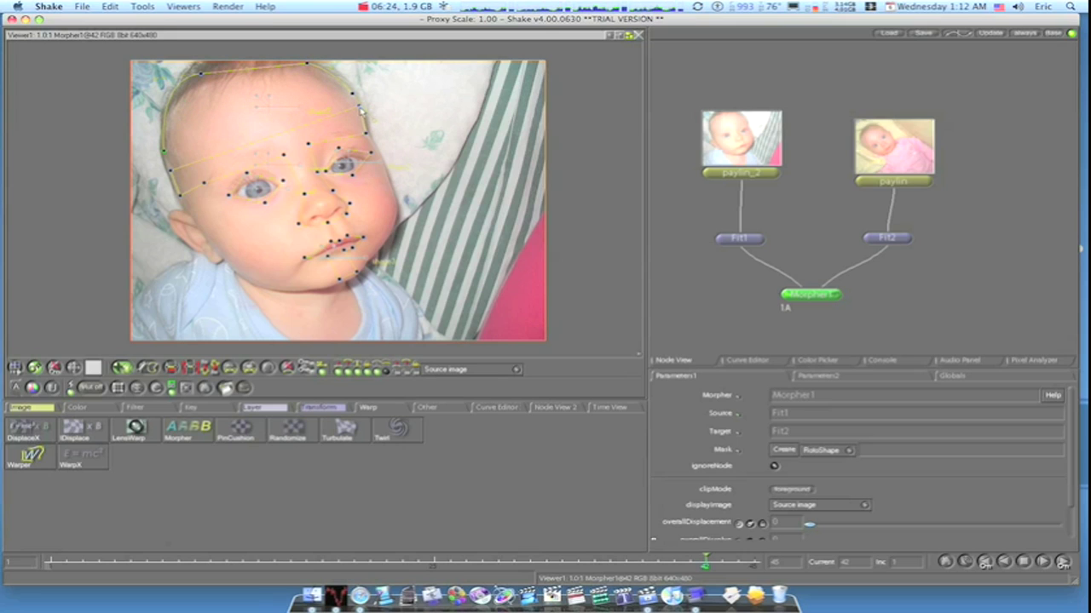
left_click(165, 154)
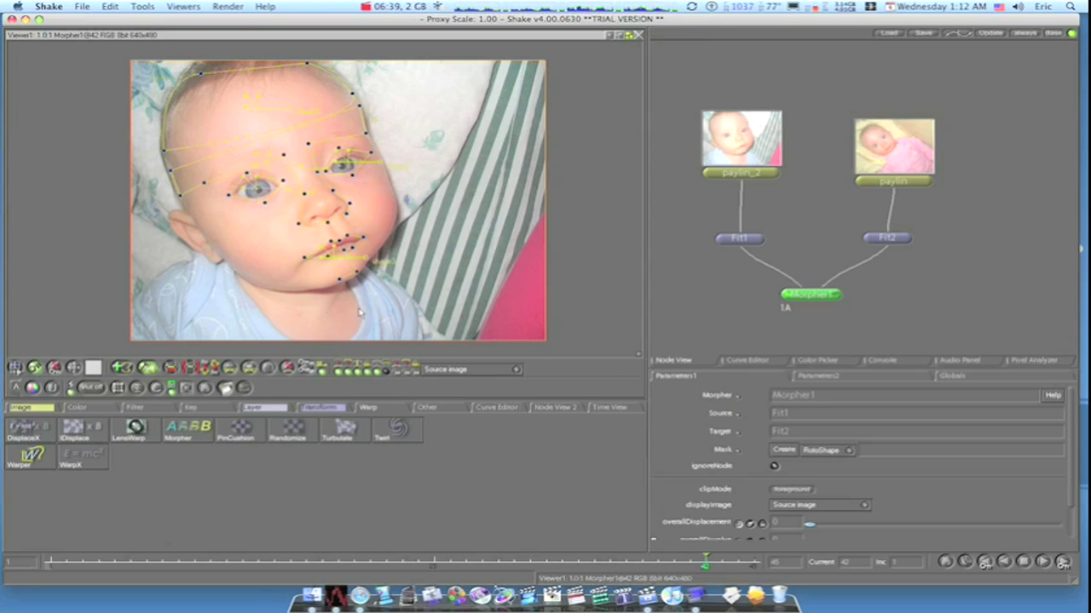
- Add a closed shape around the cheek beside the visible ear, following the jawline down to the chin
left_click(218, 229)
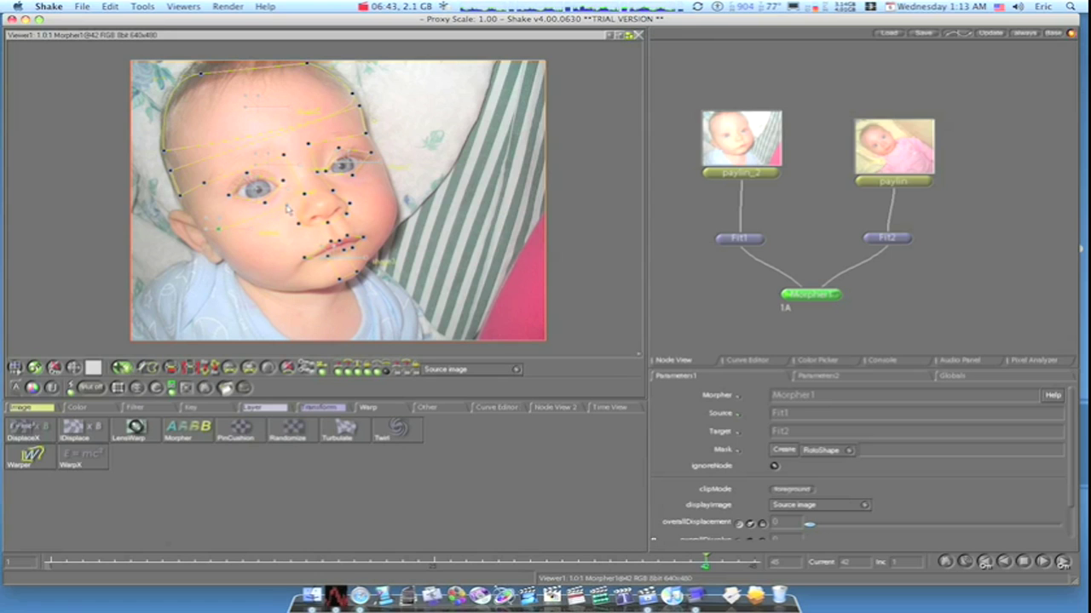
left_click(292, 284)
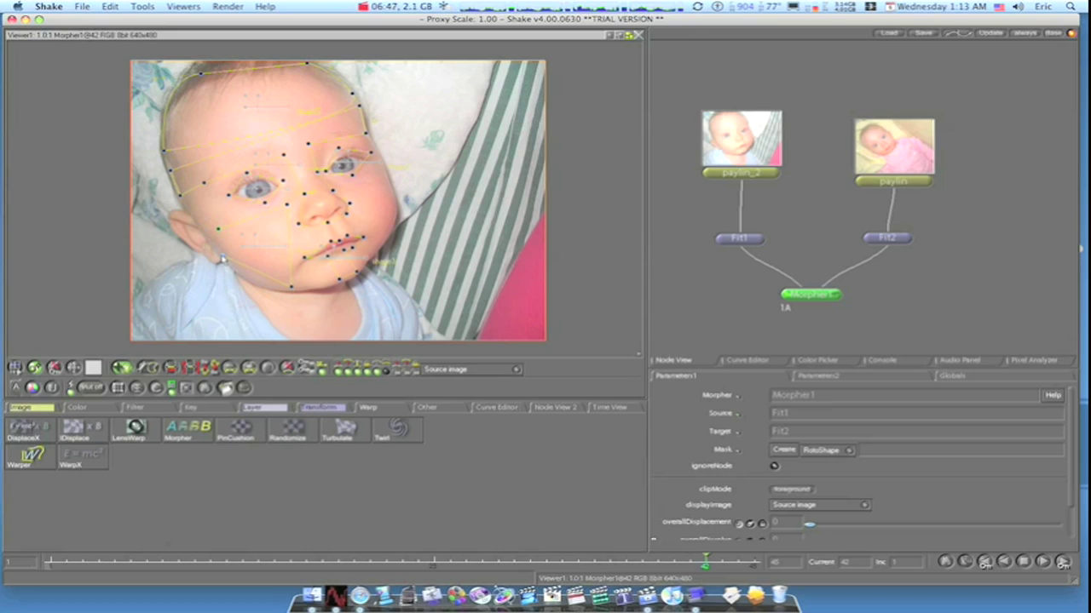
left_click(219, 231)
- Add a closed shape around the opposite cheek, running from beside the nose along the outer edge of the face
left_click(122, 369)
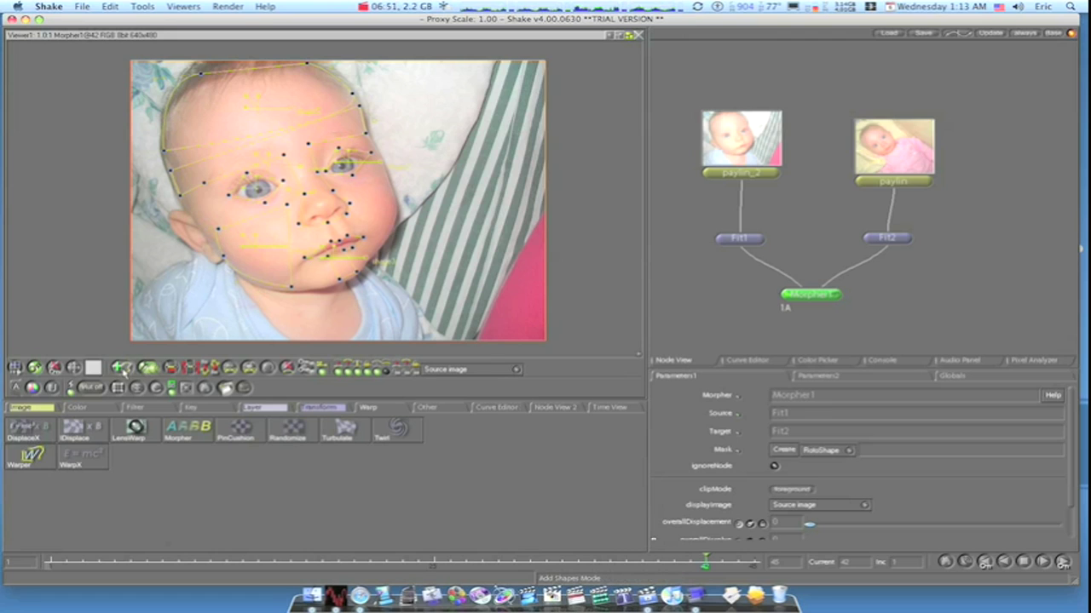
left_click(350, 188)
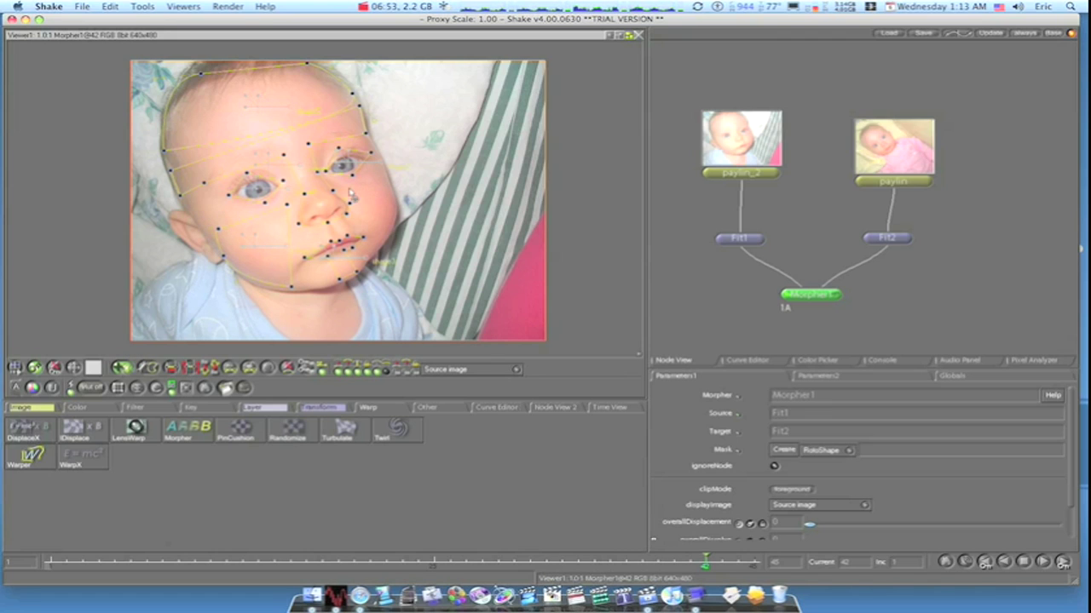
left_click(387, 176)
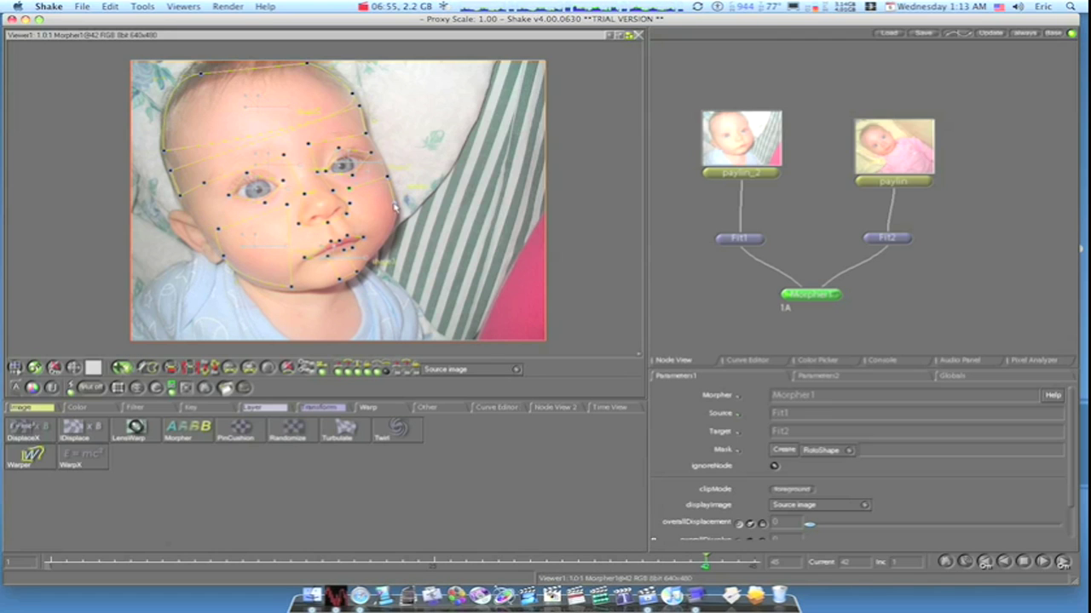
left_click(396, 220)
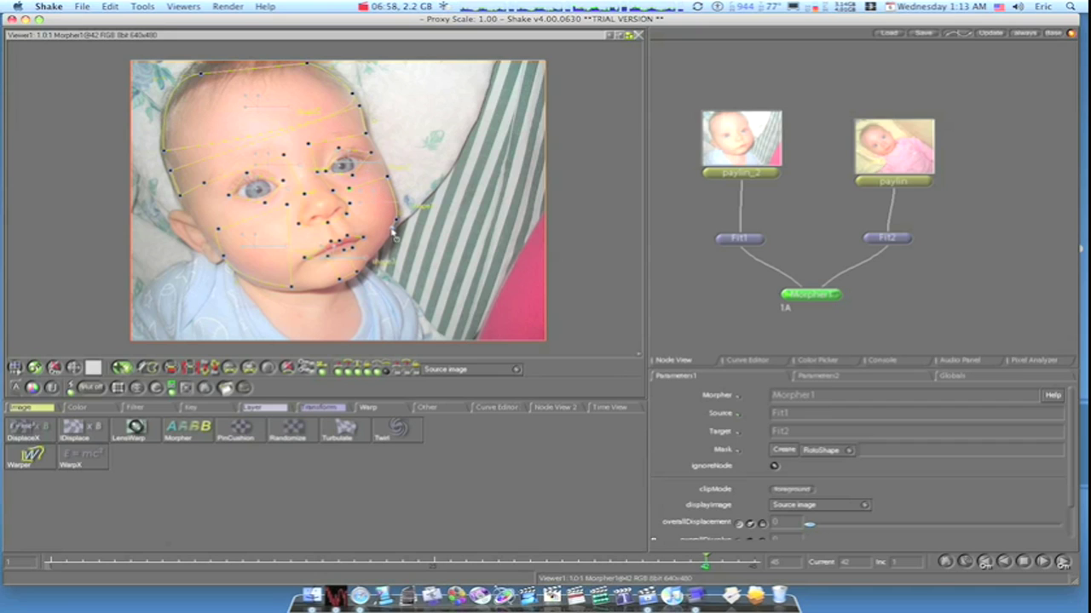
left_click(380, 246)
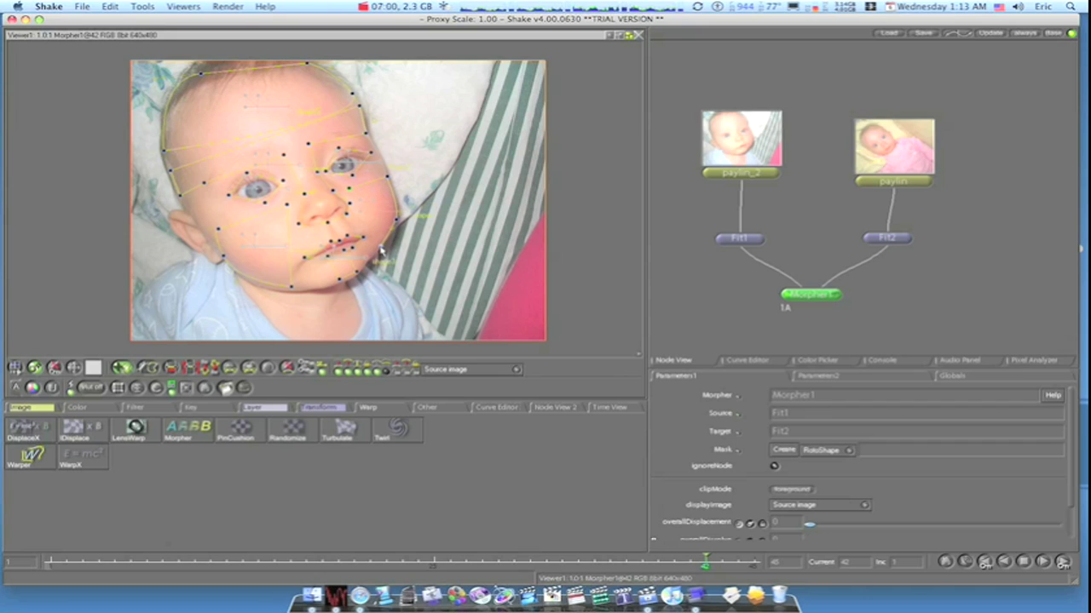
left_click(349, 190)
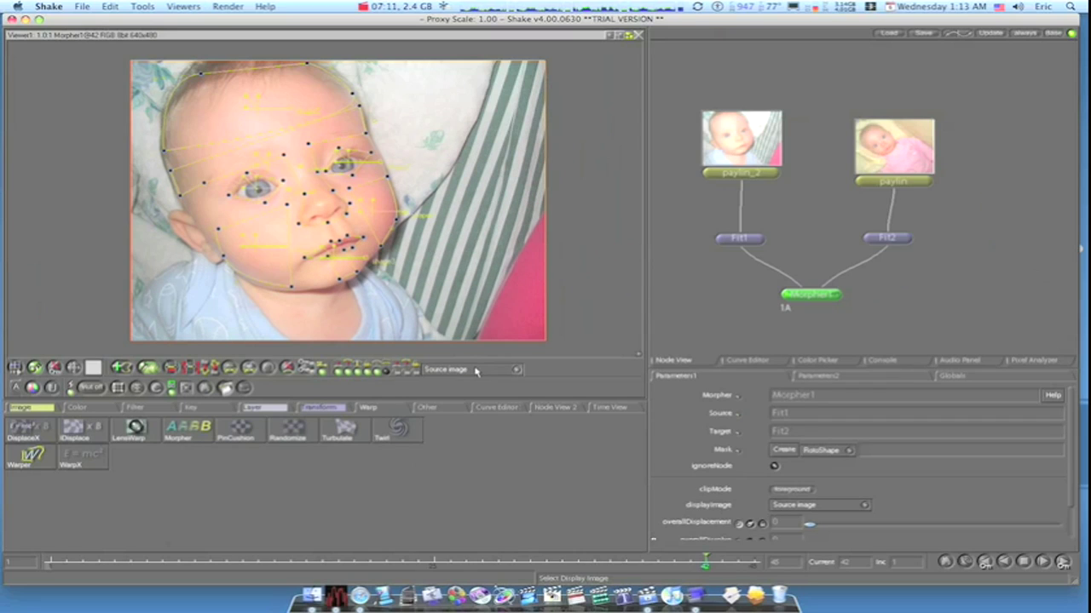
- Set the viewer to display the Target image and hide all shapes
left_click(471, 367)
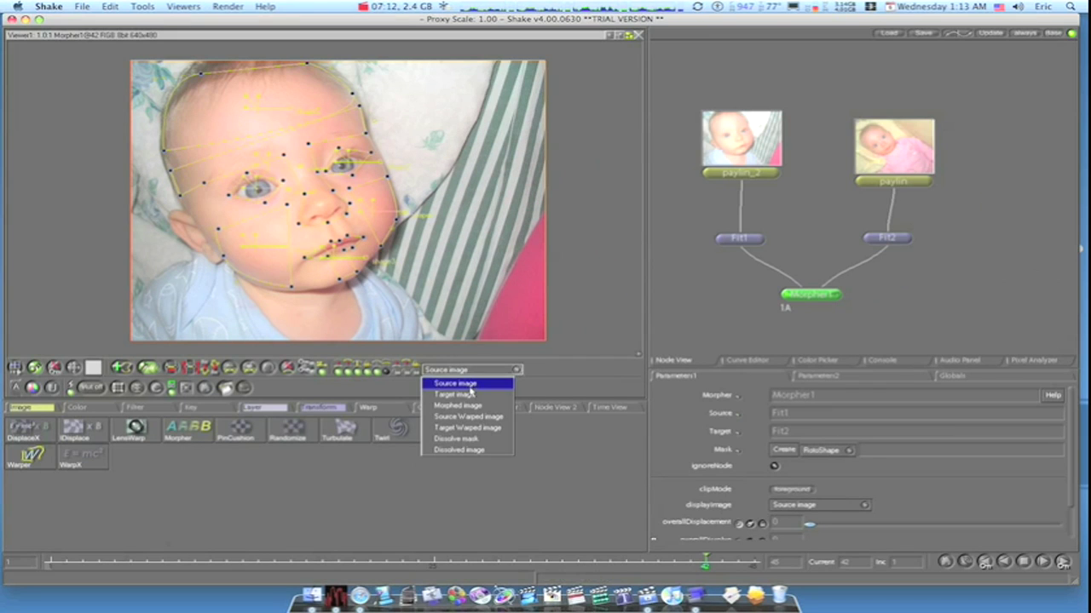
left_click(471, 394)
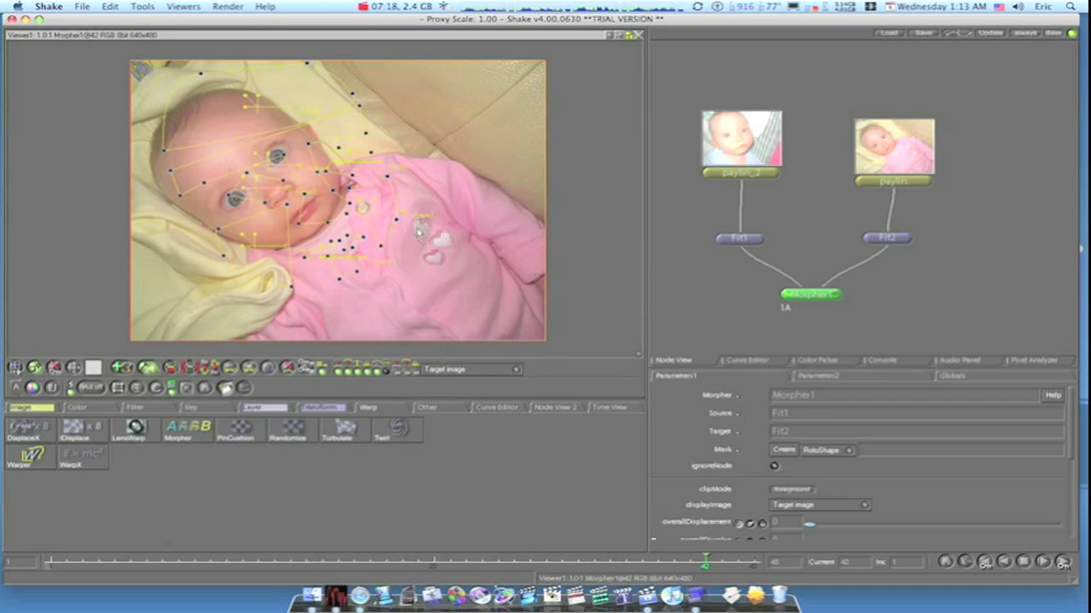
right_click(409, 149)
mouse_move(429, 152)
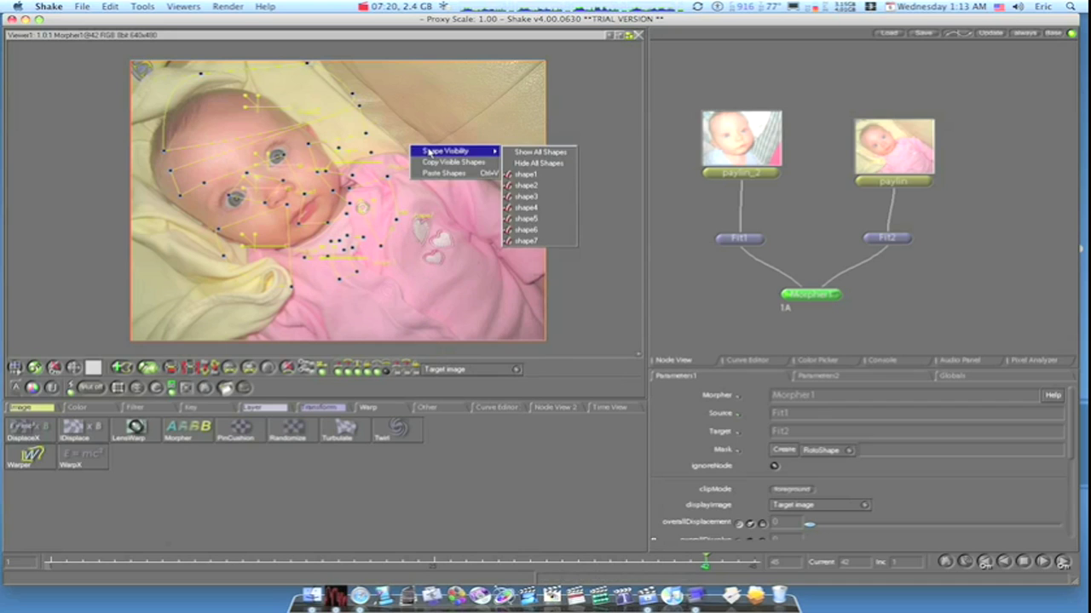
left_click(524, 163)
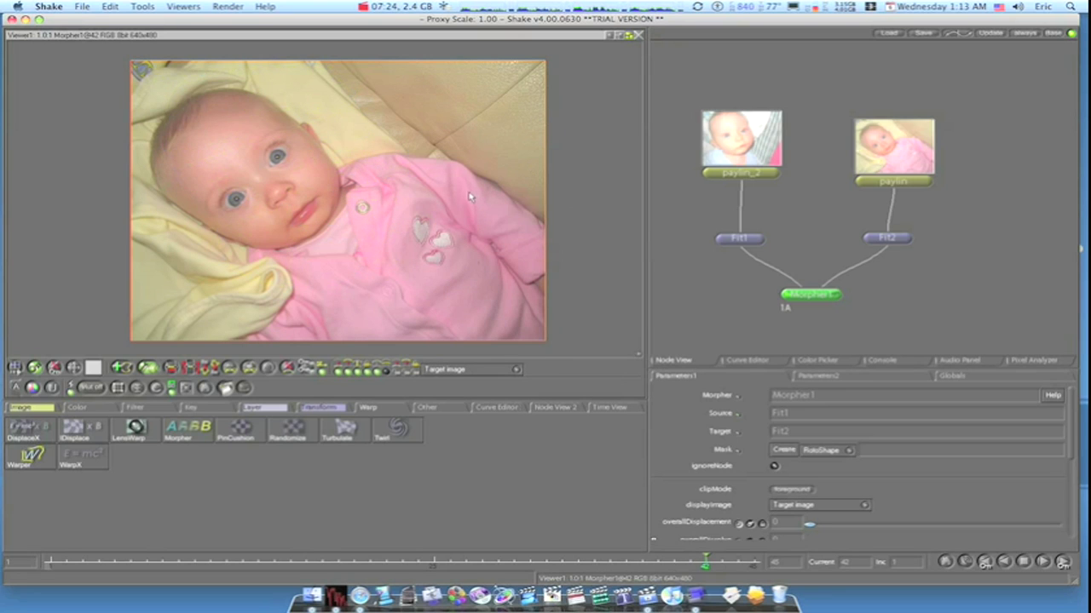
- Make only shape1 visible on the target image, then duplicate and connect it
right_click(371, 177)
mouse_move(377, 174)
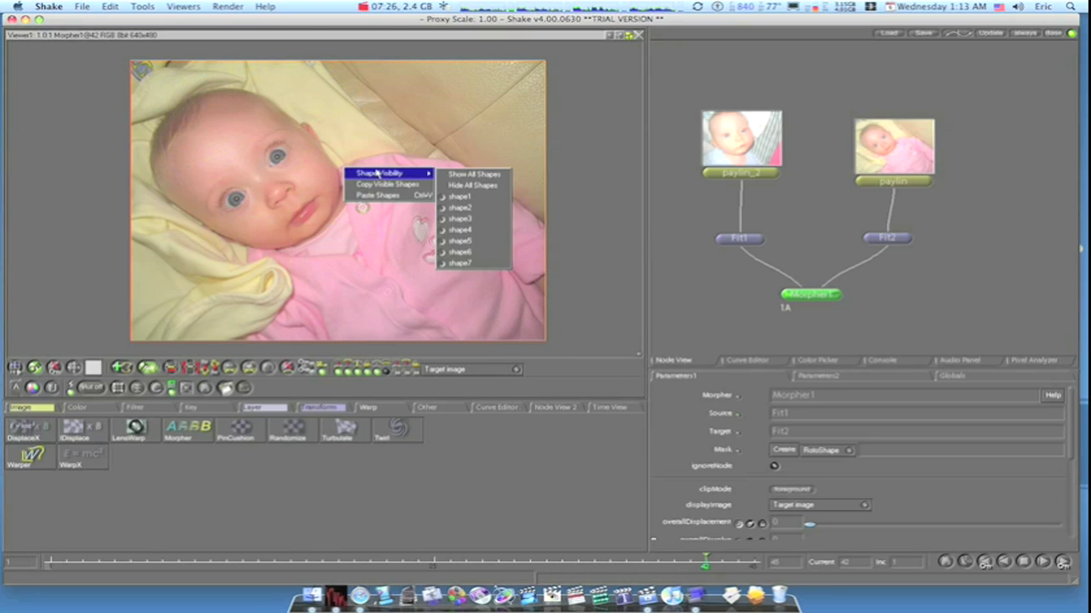
left_click(464, 197)
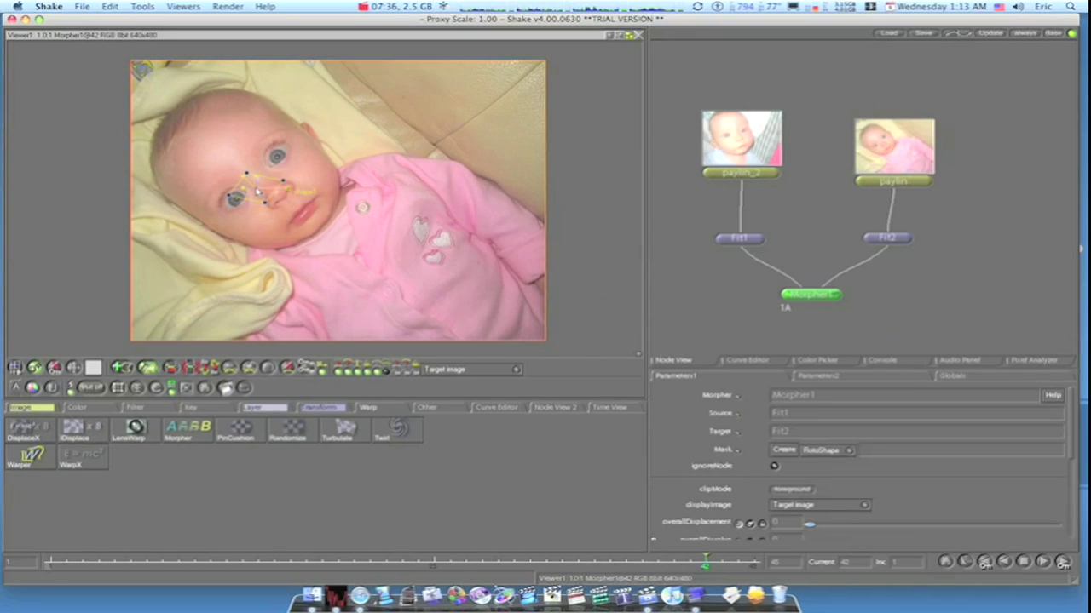
right_click(257, 192)
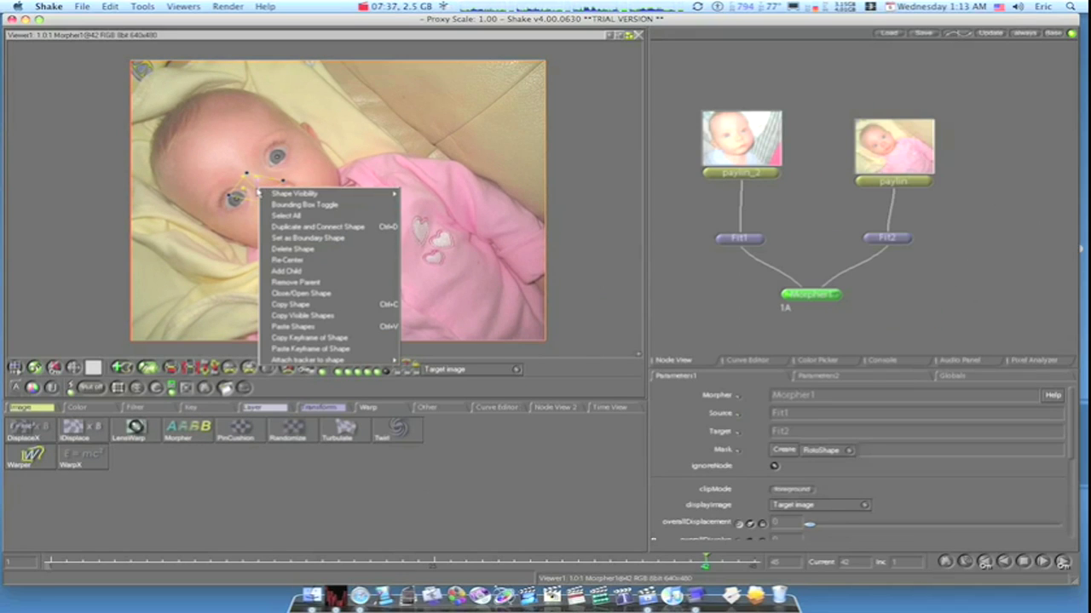
left_click(287, 229)
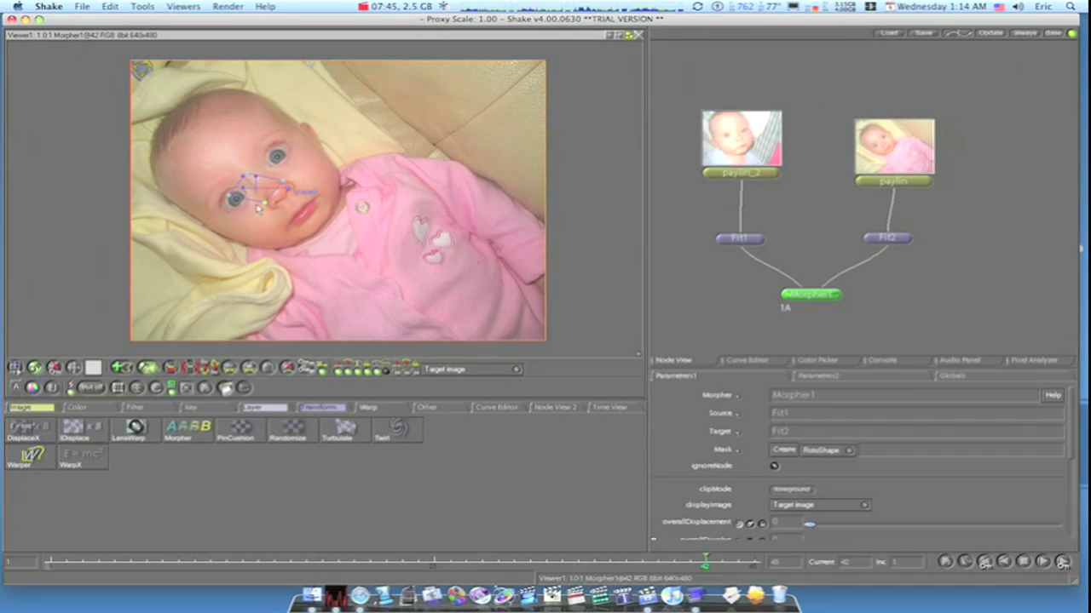
- Move the connected duplicate of shape1 onto the baby's lower-left eye in the target image and fit it around the eye
left_click_drag(257, 195, 238, 203)
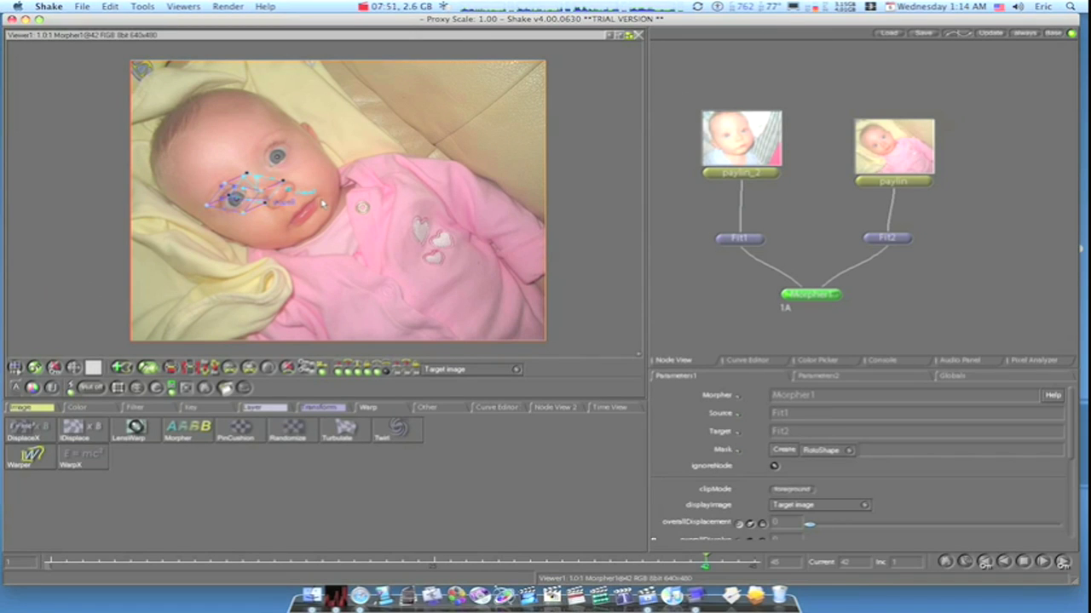
- Show the hidden shape2, then duplicate and connect it with the copy fitted around the baby's upper-right eye
right_click(402, 202)
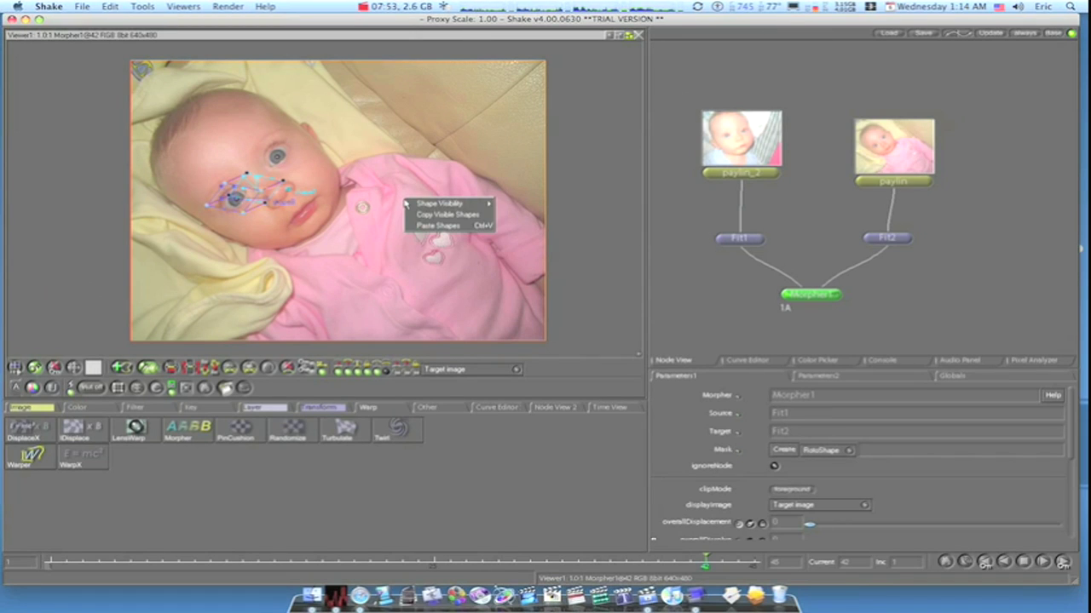
mouse_move(416, 204)
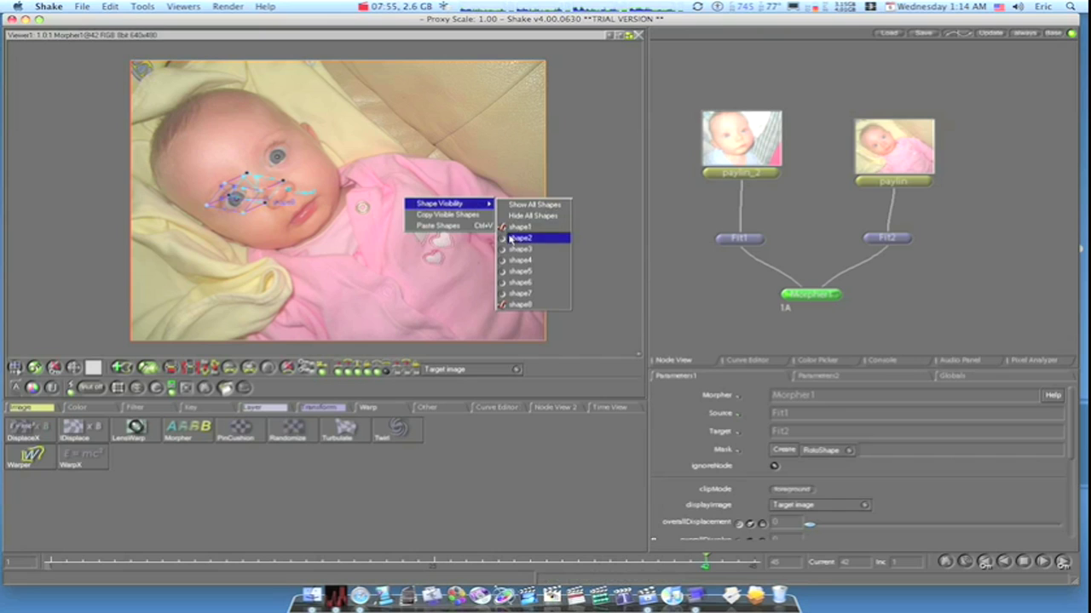
left_click(511, 227)
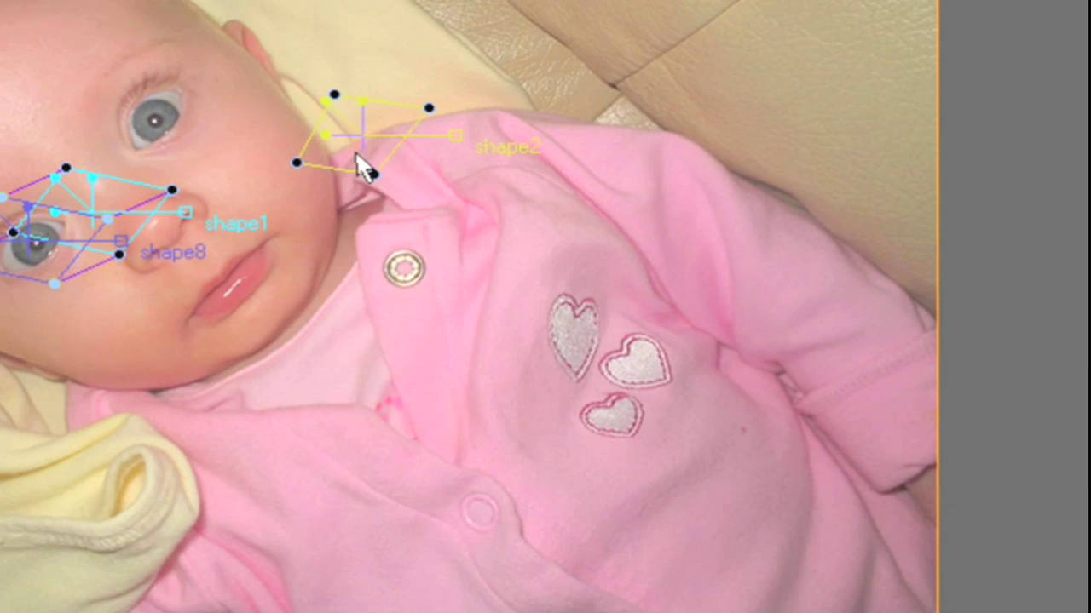
right_click(364, 146)
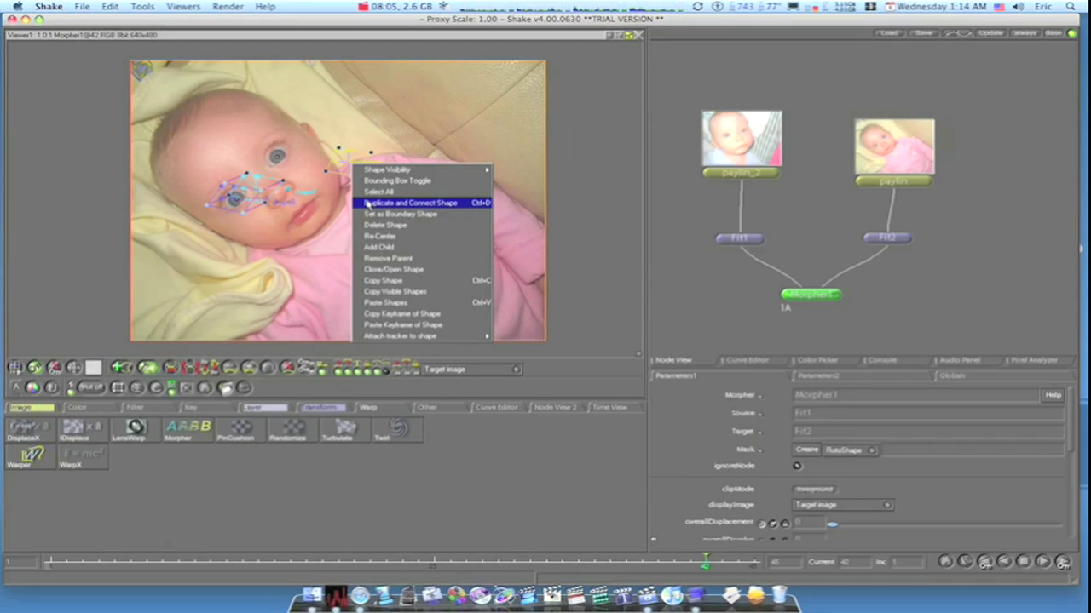
left_click(367, 204)
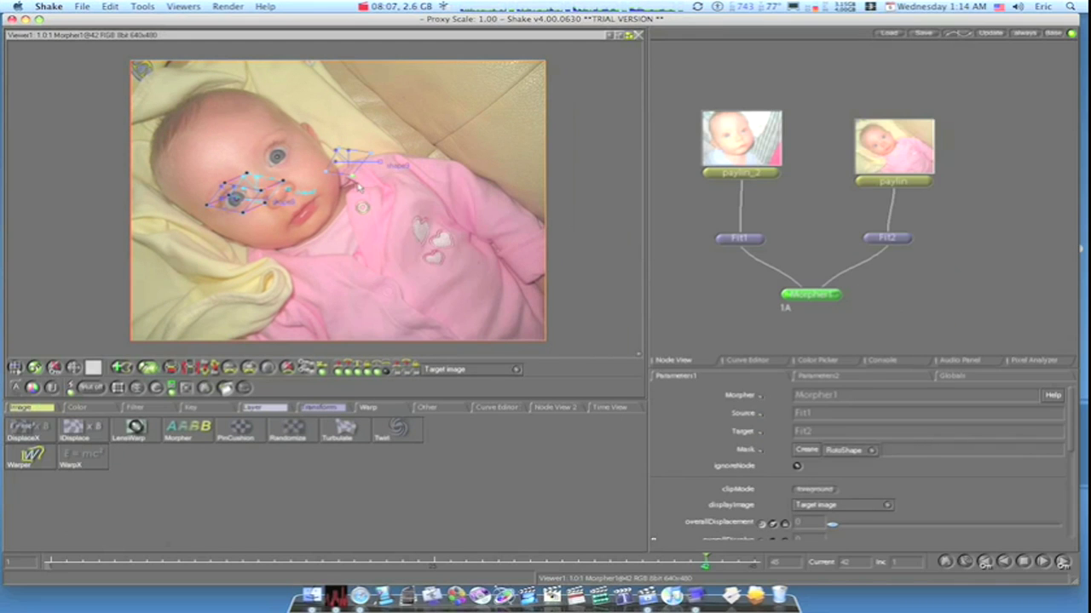
left_click_drag(348, 167, 278, 157)
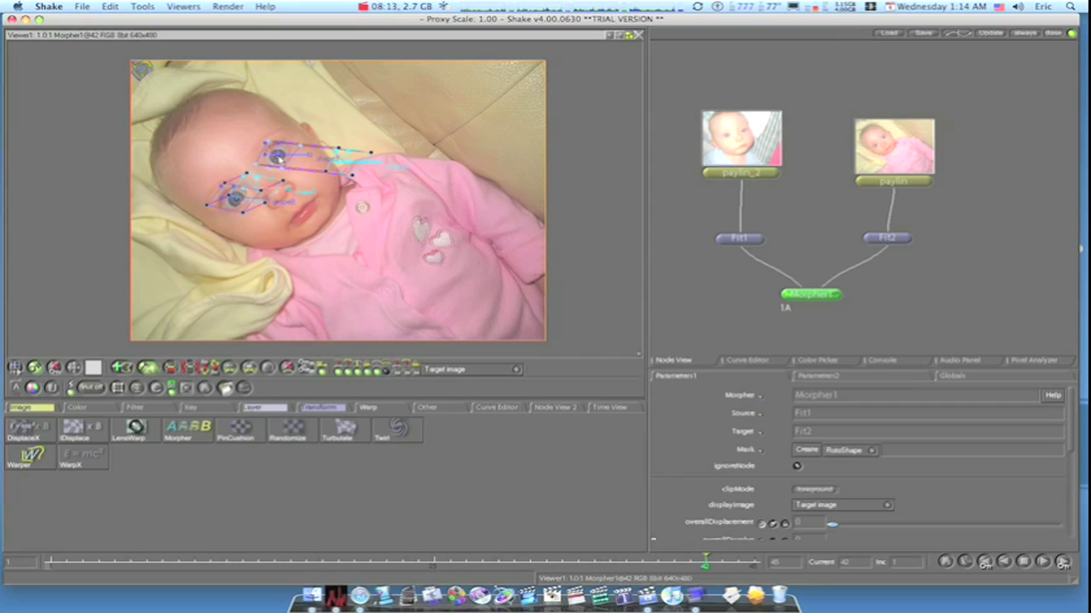
- Show the hidden shape3, then duplicate and connect it with the copy fitted around the baby's mouth
right_click(338, 221)
mouse_move(422, 227)
left_click(453, 276)
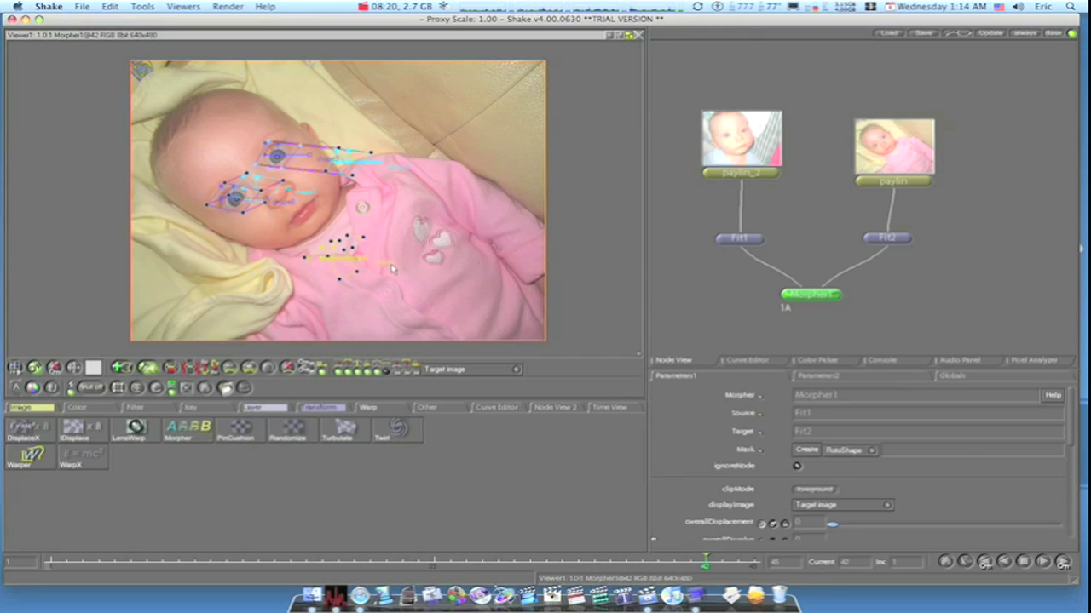
right_click(335, 262)
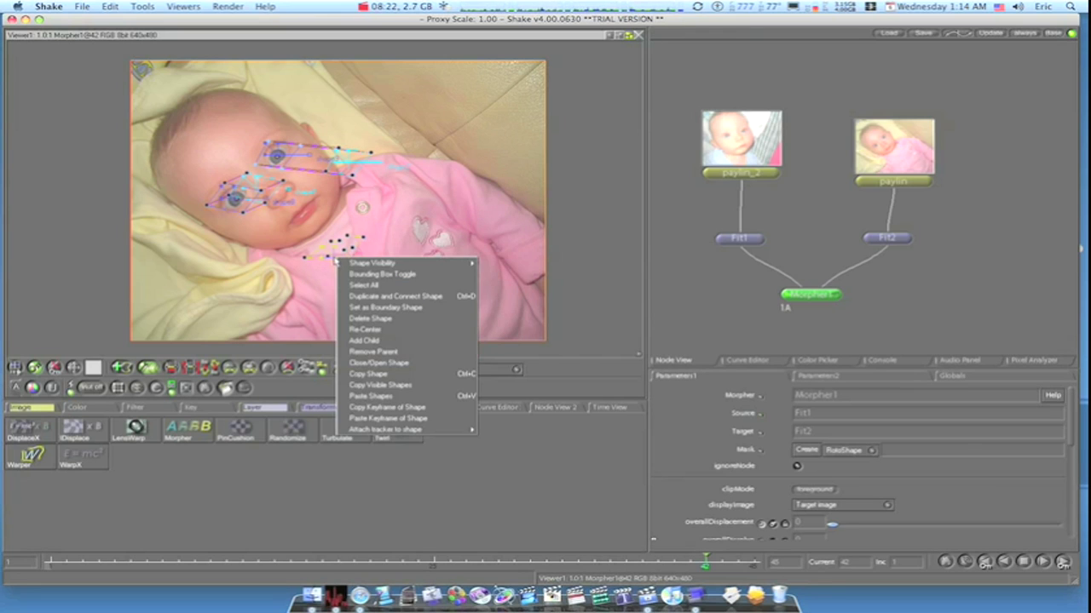
left_click(359, 296)
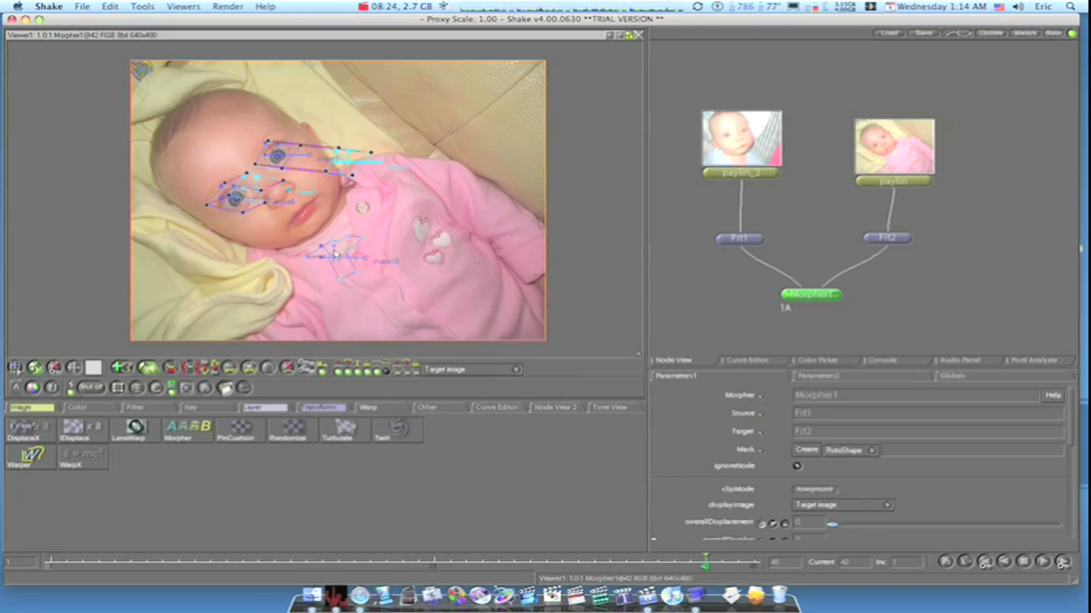
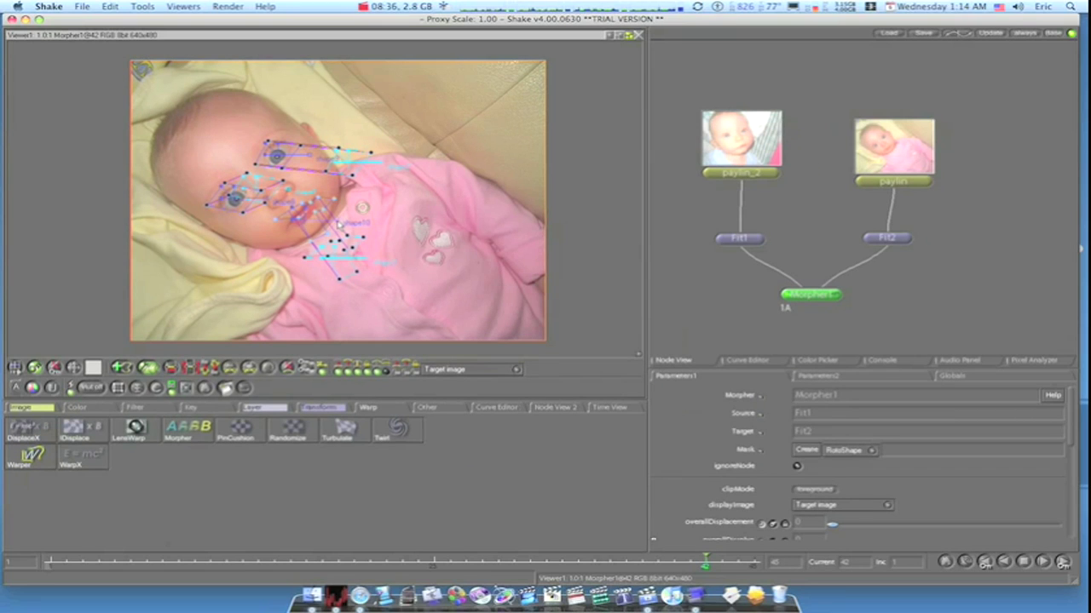
left_click_drag(337, 222, 304, 225)
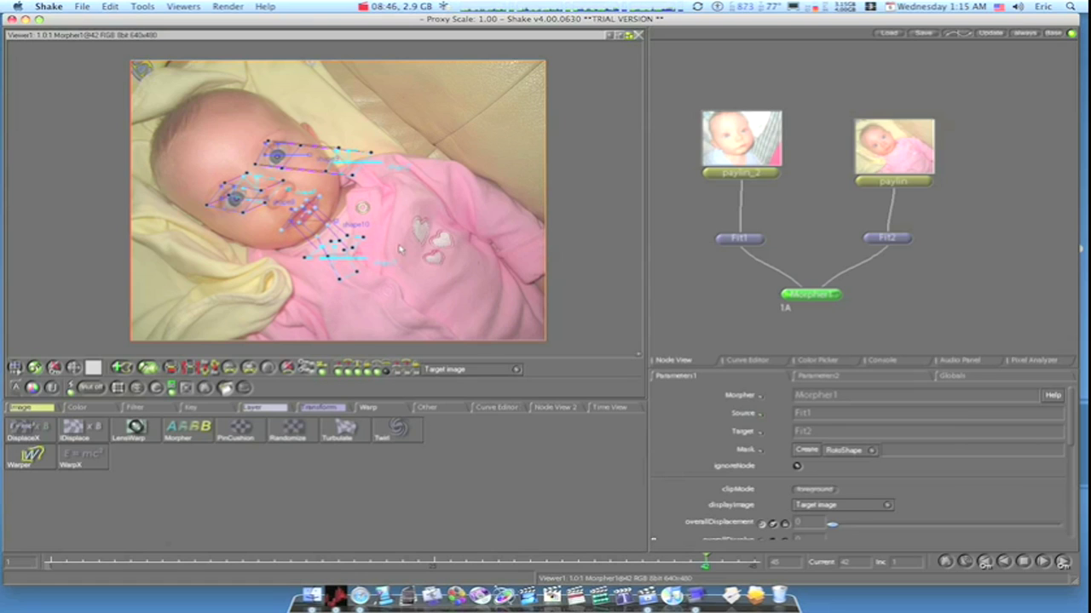
- Make shape4 visible on the target image, then hide all shapes to clear the view
right_click(402, 233)
mouse_move(460, 237)
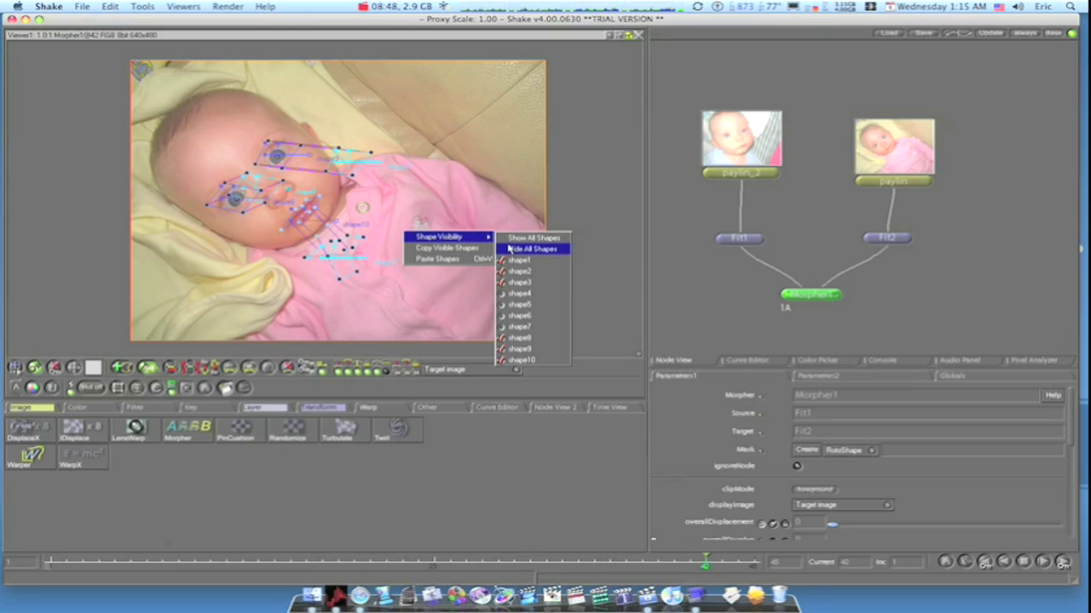
left_click(523, 294)
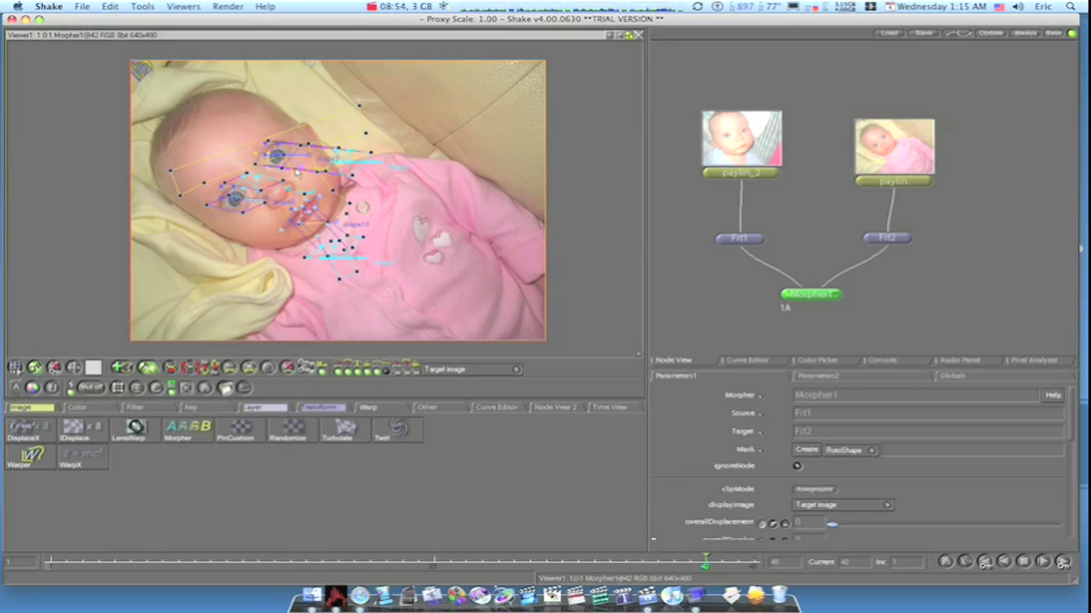
right_click(421, 246)
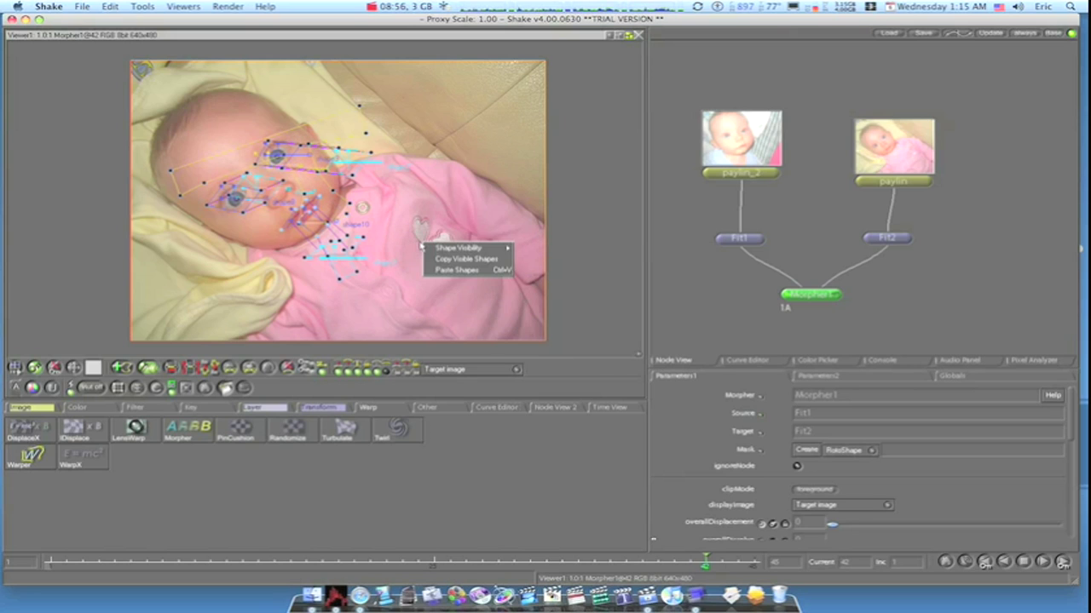
mouse_move(440, 248)
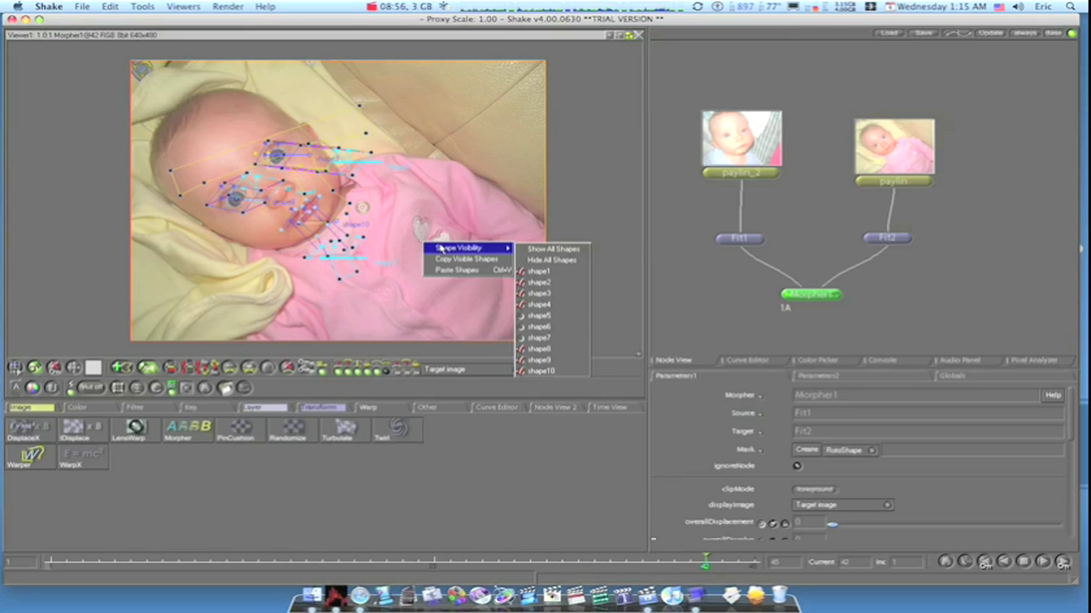
left_click(533, 259)
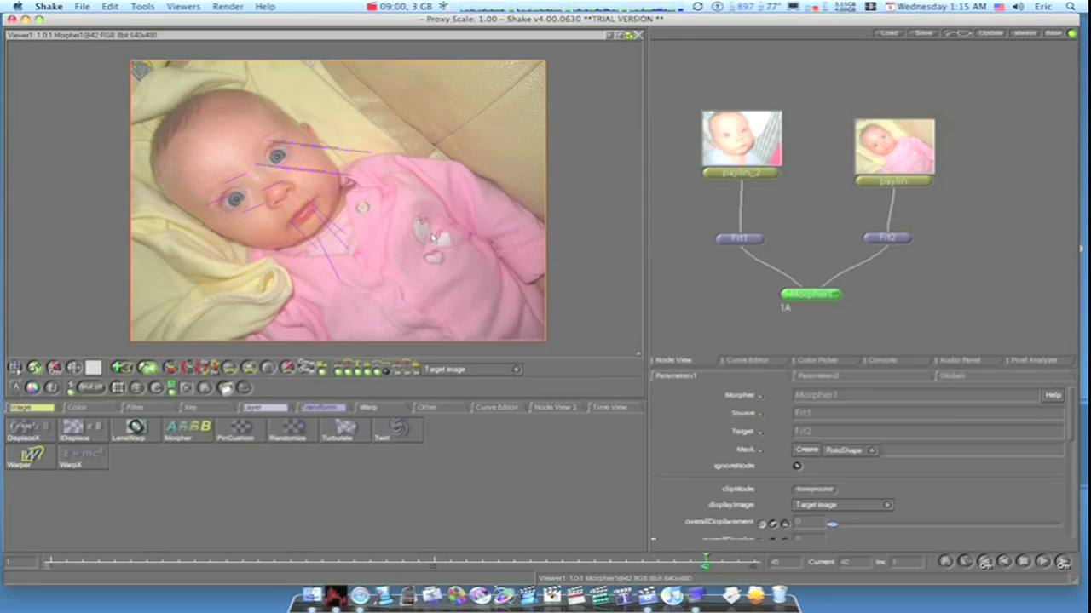
- Show only shape4, then duplicate and connect it with the copy fitted over the baby's brow and nose
right_click(434, 239)
mouse_move(496, 241)
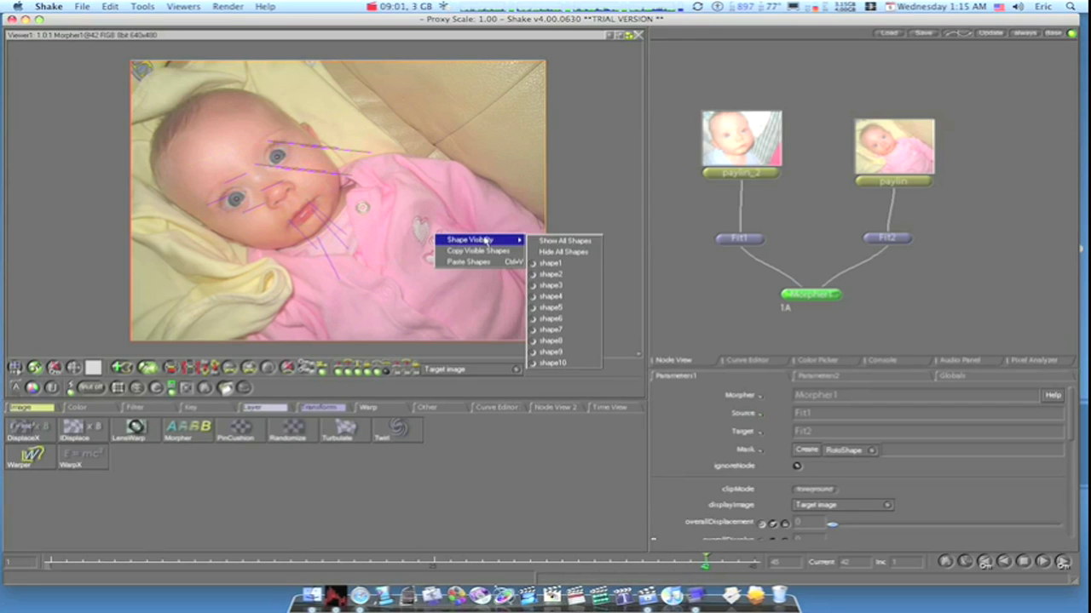
left_click(540, 296)
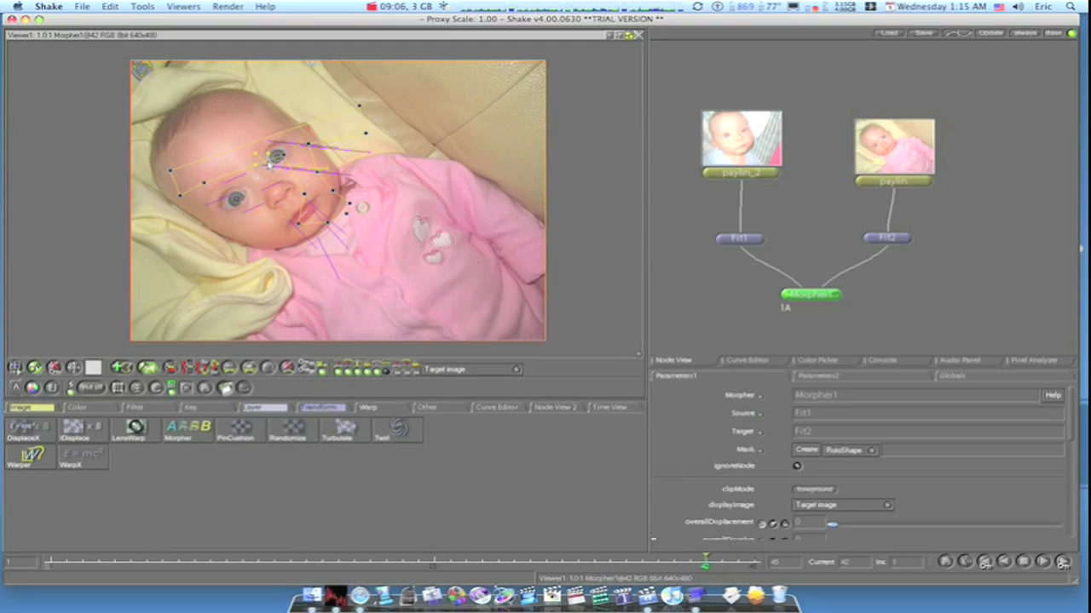
right_click(268, 163)
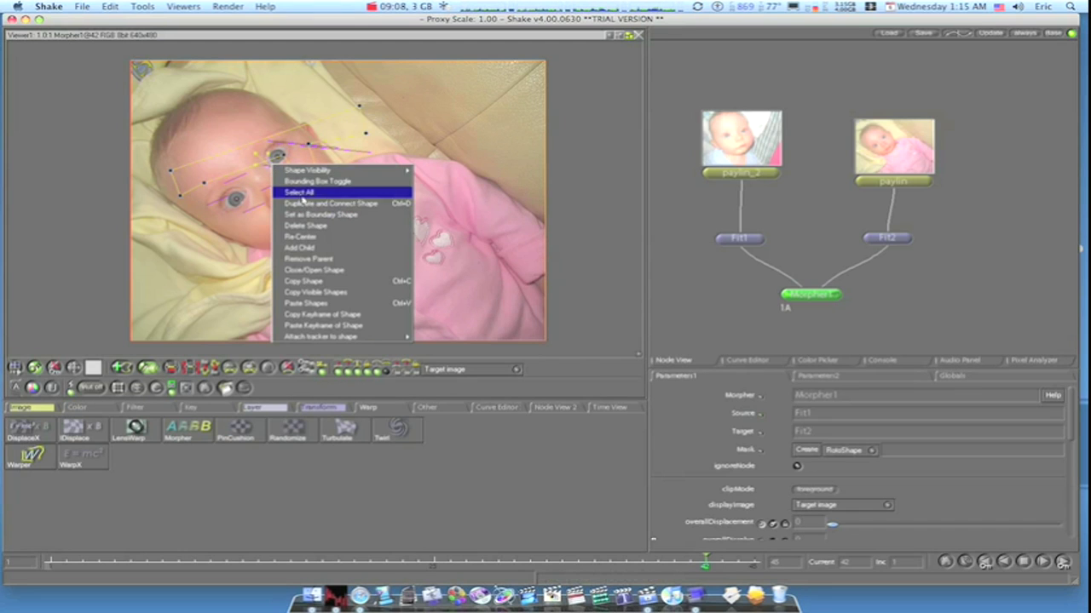
left_click(305, 205)
left_click_drag(276, 165, 231, 169)
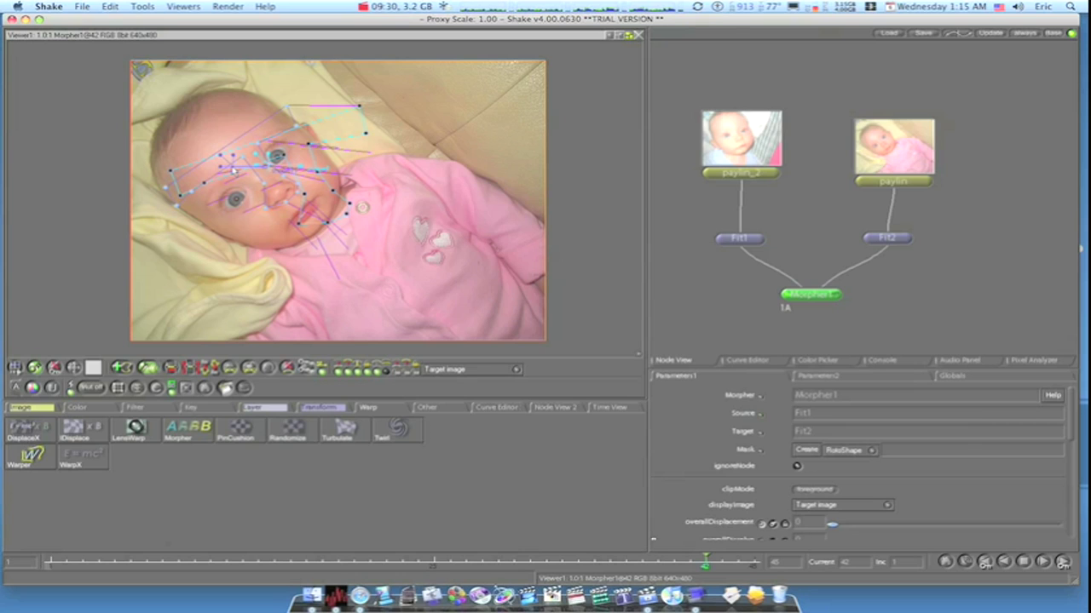
- Show shape5 as well, then duplicate and connect it with the copy fitted over the baby's forehead and top of the head
right_click(437, 247)
mouse_move(460, 252)
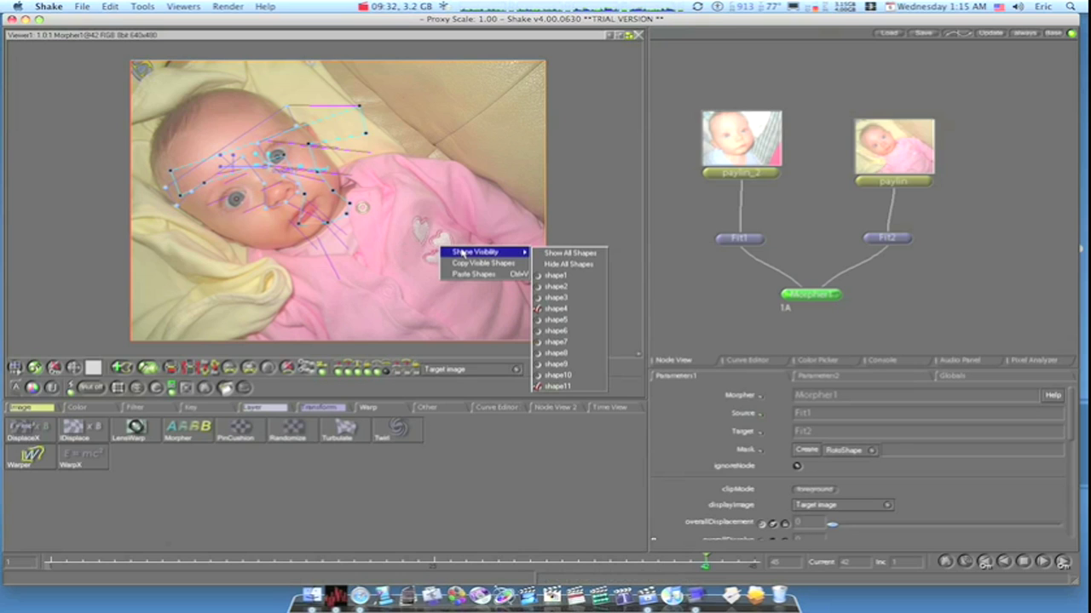
left_click(557, 320)
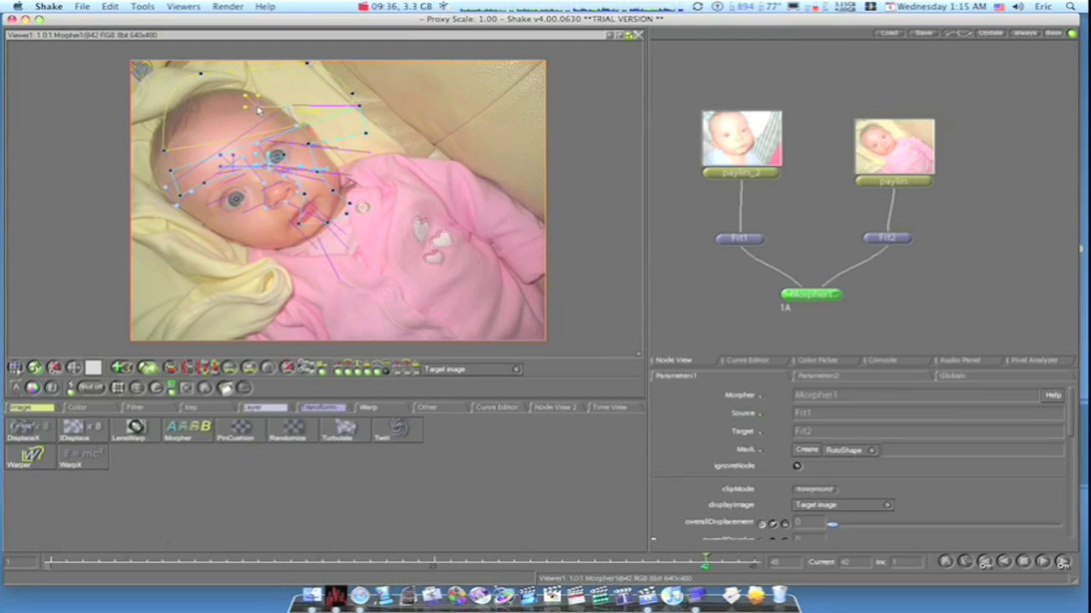
right_click(258, 109)
left_click(311, 144)
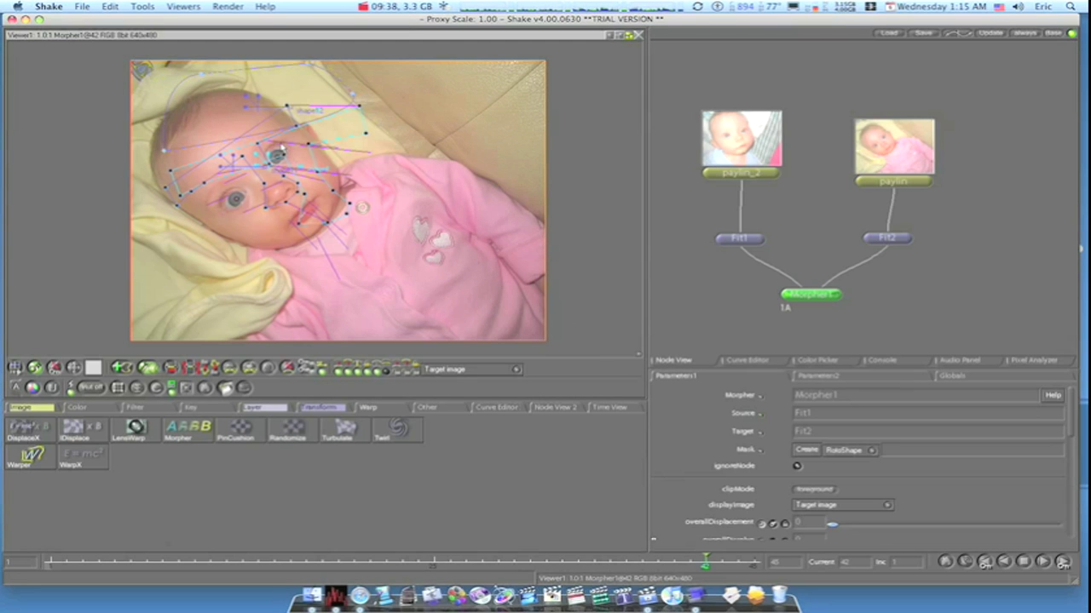
left_click_drag(259, 106, 221, 127)
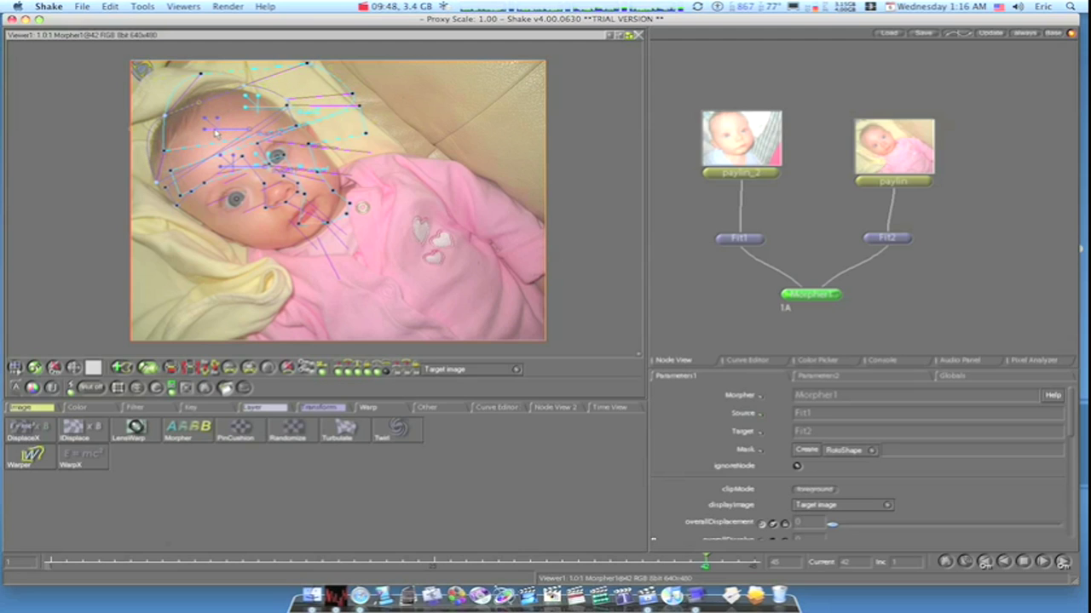
- Show shape6 as well, then duplicate and connect it with the copy fitted over the cheek and jaw below the lower-left eye
right_click(390, 203)
mouse_move(451, 204)
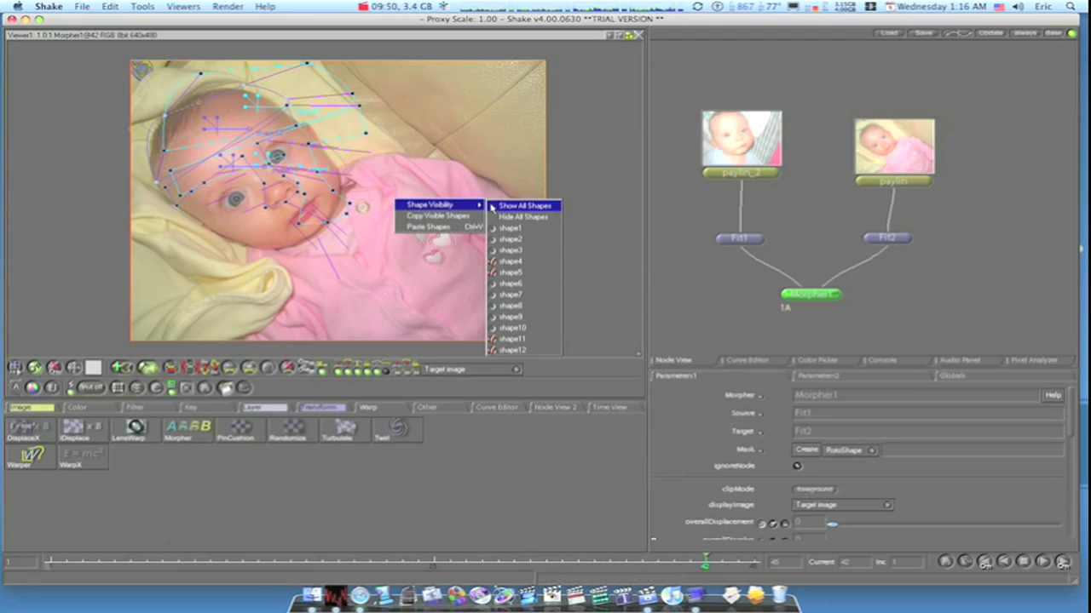
left_click(509, 283)
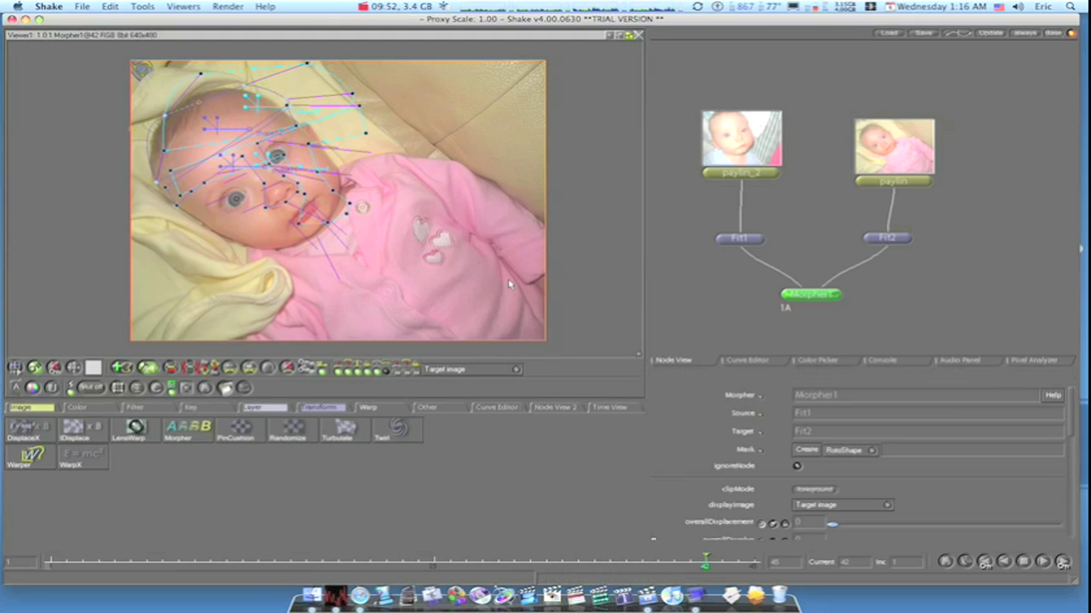
right_click(252, 249)
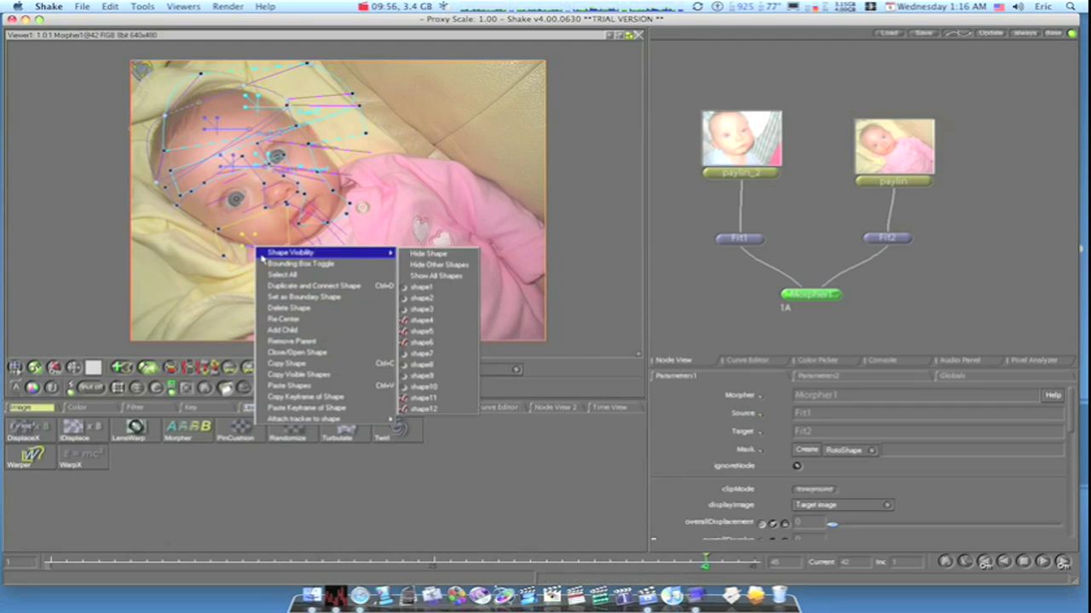
left_click(300, 285)
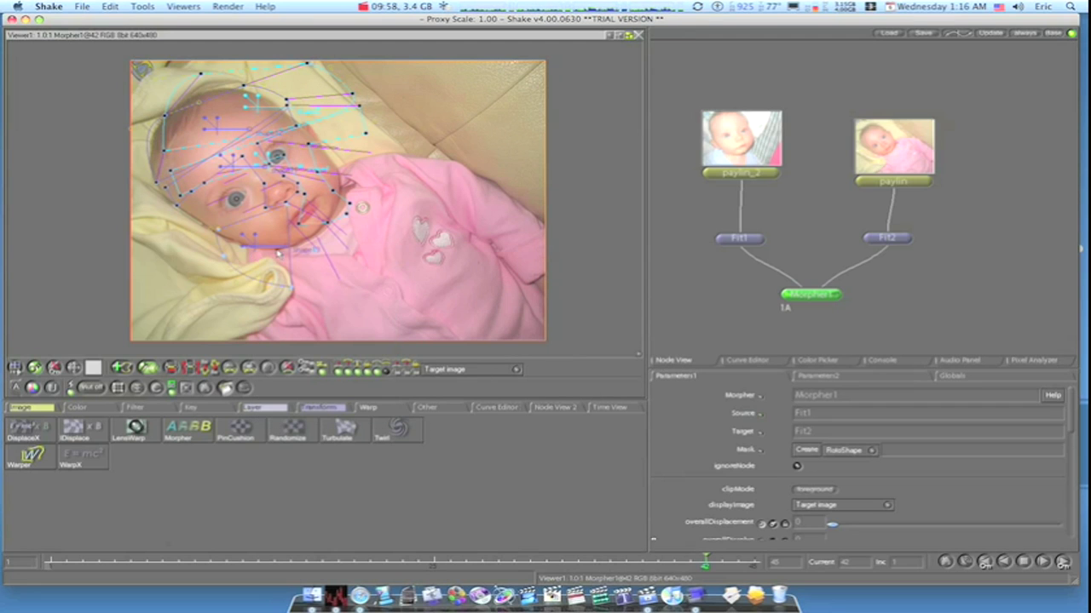
mouse_move(285, 250)
left_mouse_down()
mouse_move(285, 240)
mouse_move(249, 244)
mouse_move(239, 232)
mouse_move(251, 231)
left_mouse_up()
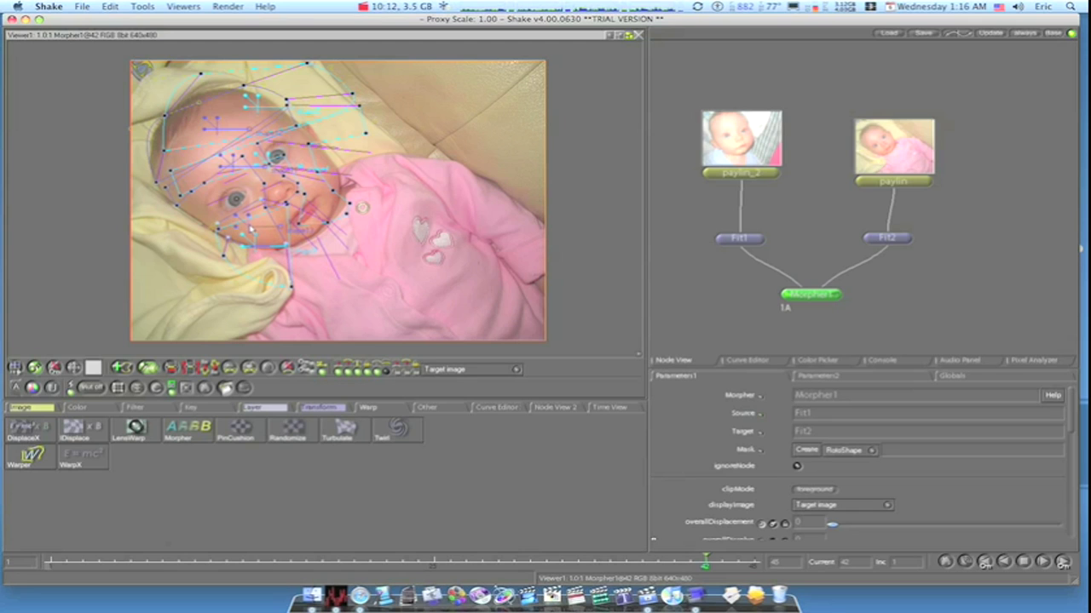
- Show shape7 as well, then duplicate and connect it with the copy fitted over the cheek next to the pink outfit
right_click(379, 246)
mouse_move(385, 250)
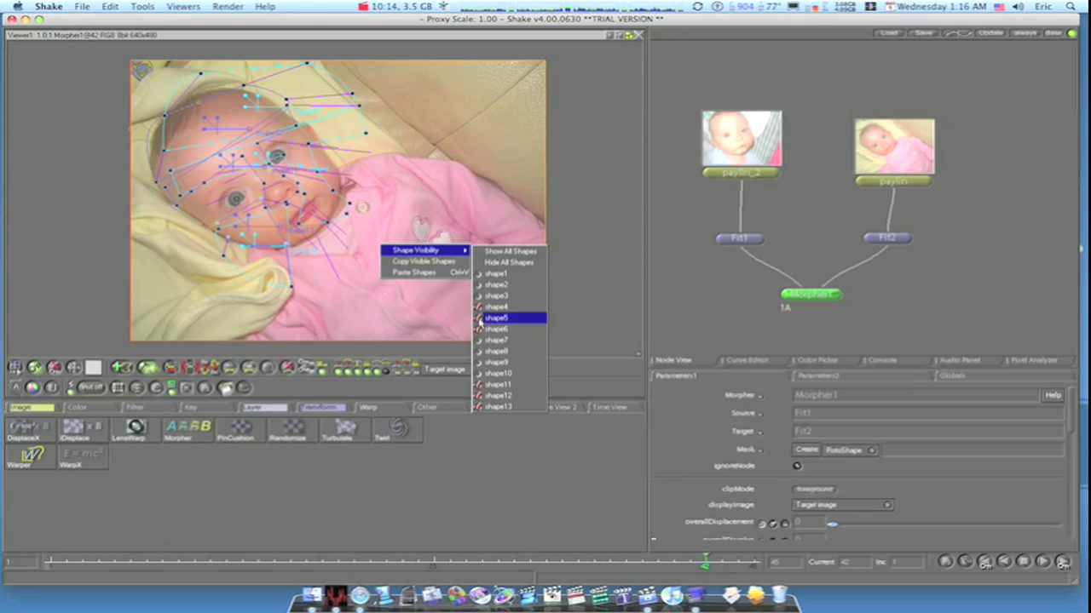
left_click(490, 340)
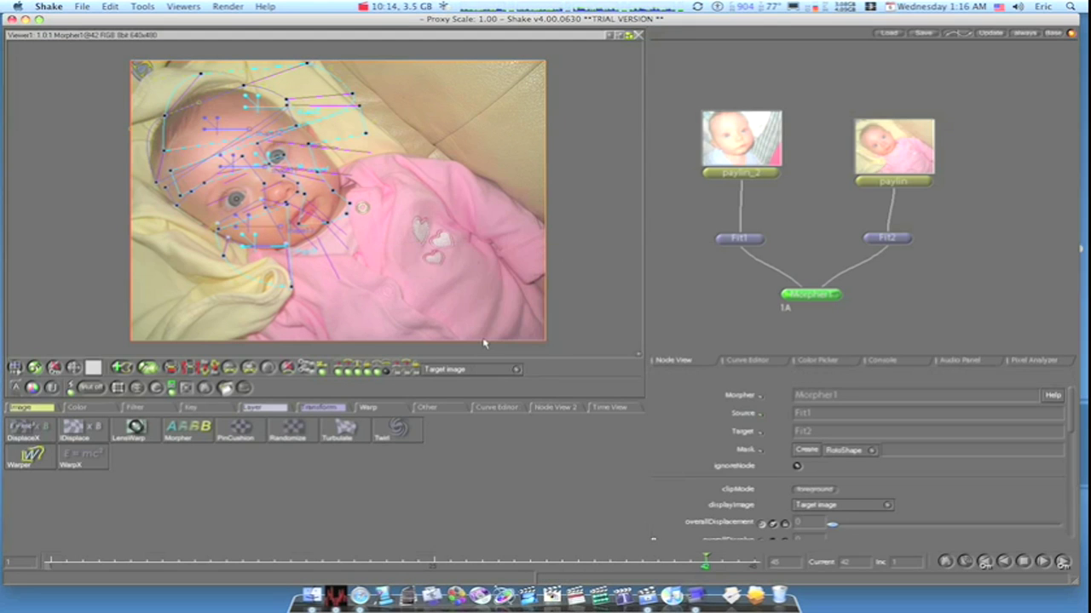
right_click(377, 213)
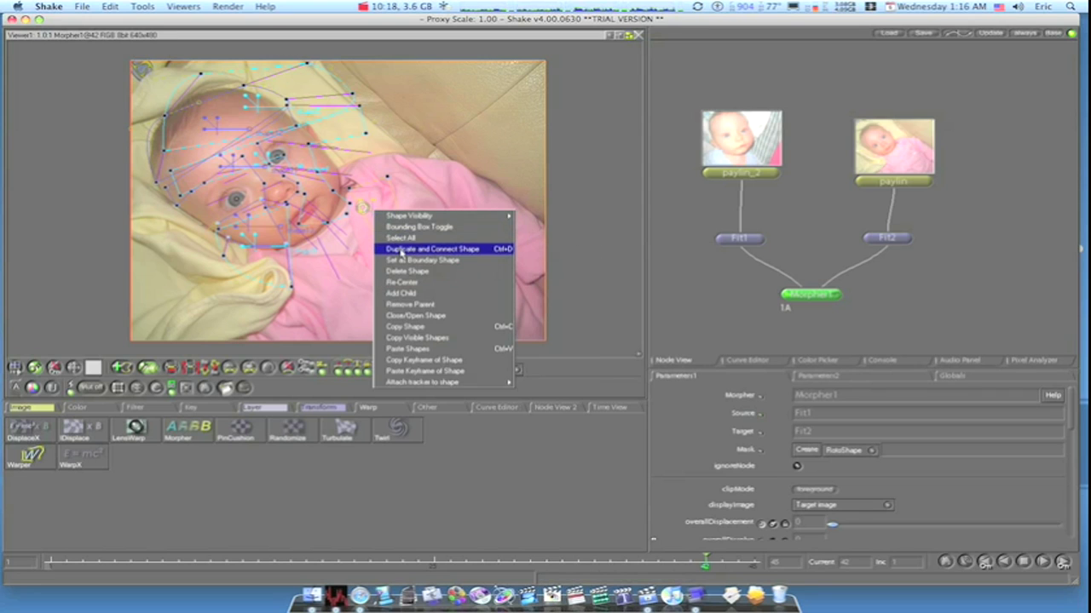
left_click(400, 249)
left_click_drag(375, 219, 343, 177)
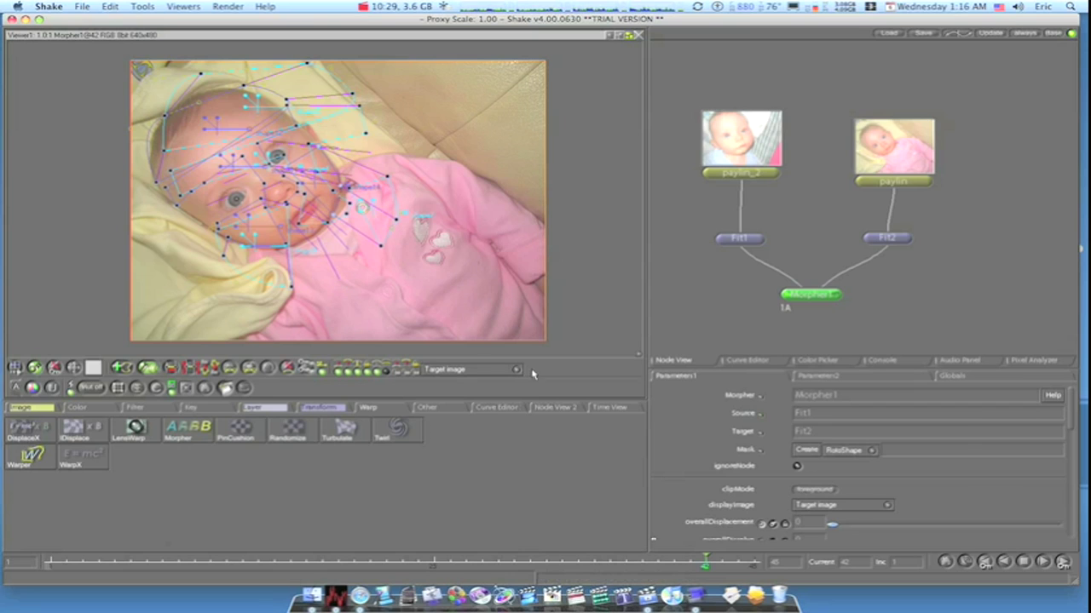
left_click(776, 564)
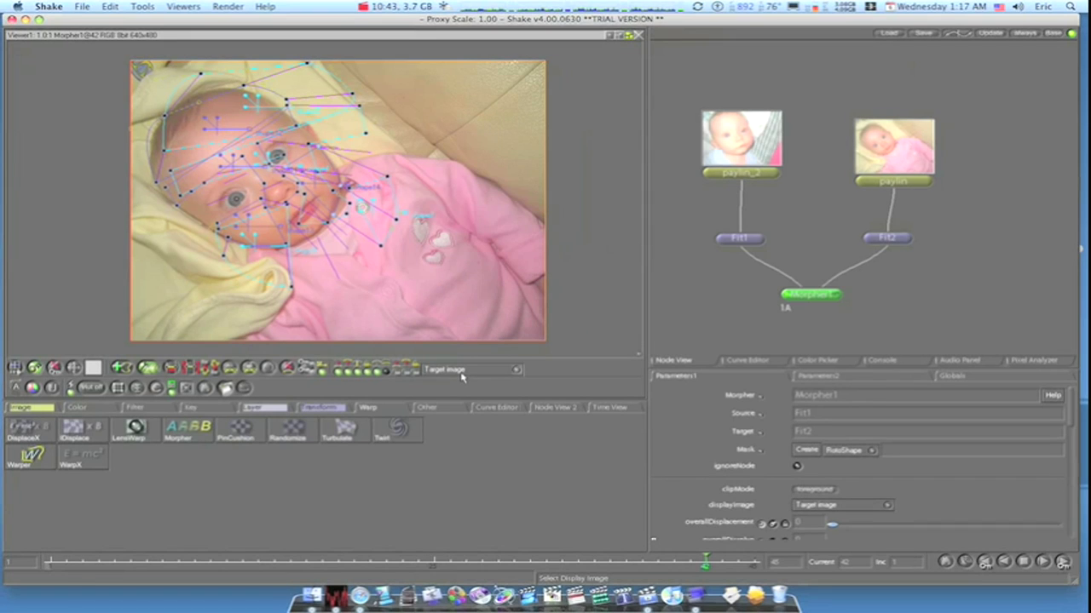
- Display the morphed image and keyframe overallDisplacement from 0 at frame 10 to 0.989 at frame 40
left_click(461, 370)
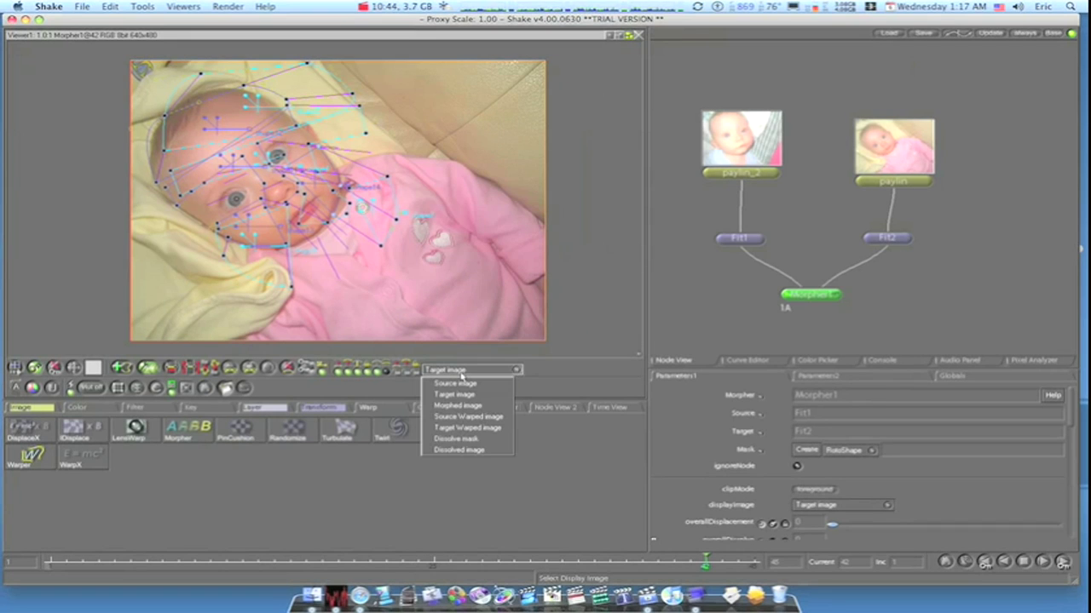
left_click(458, 407)
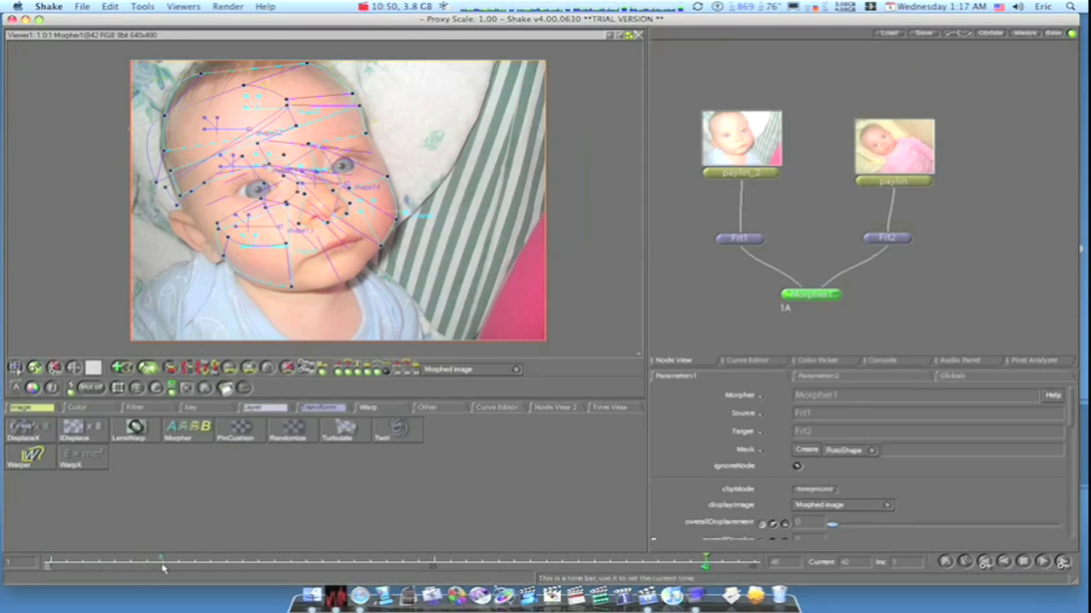
left_click(193, 563)
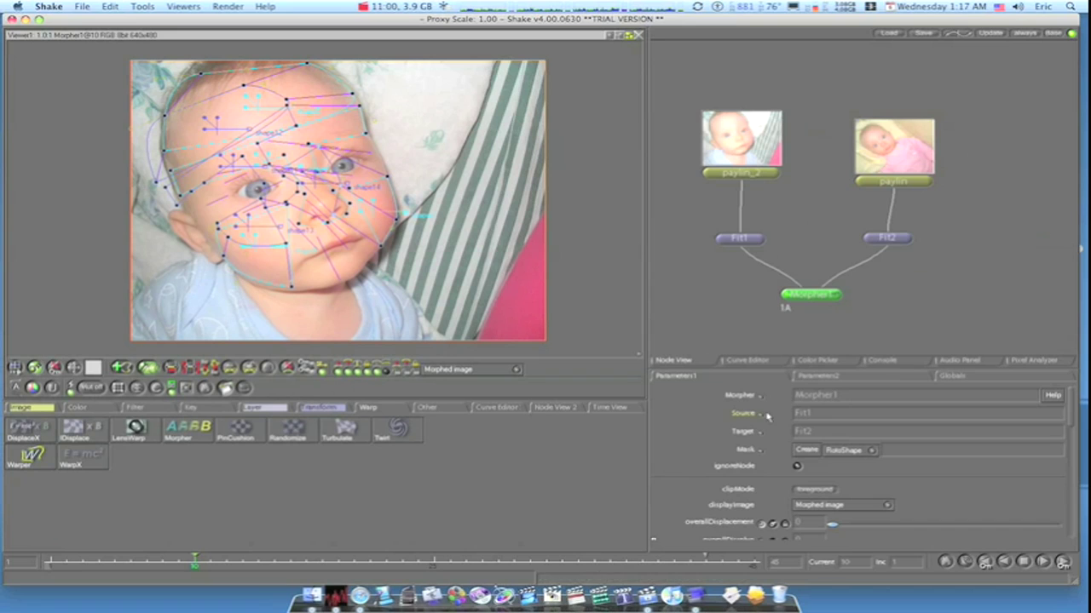
left_click(815, 491)
scroll(814, 499, "down", 3)
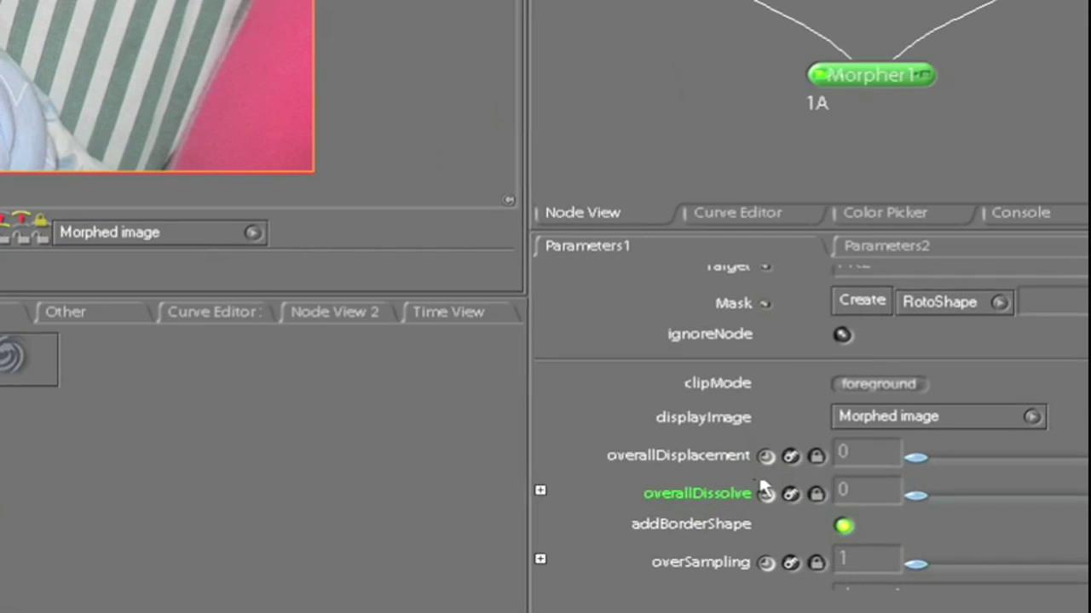
left_click(774, 457)
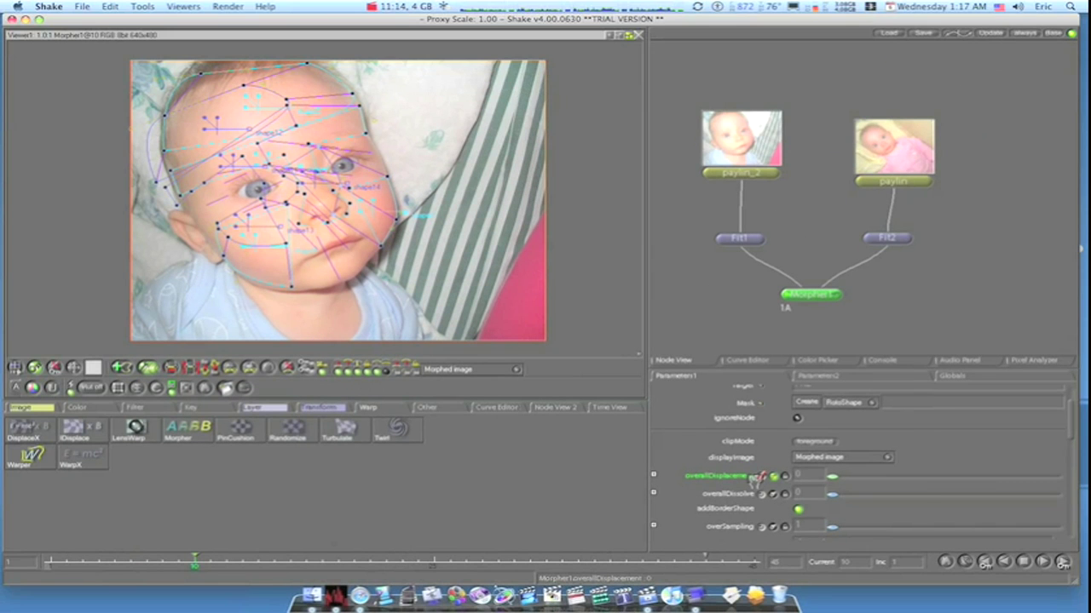
left_click(671, 562)
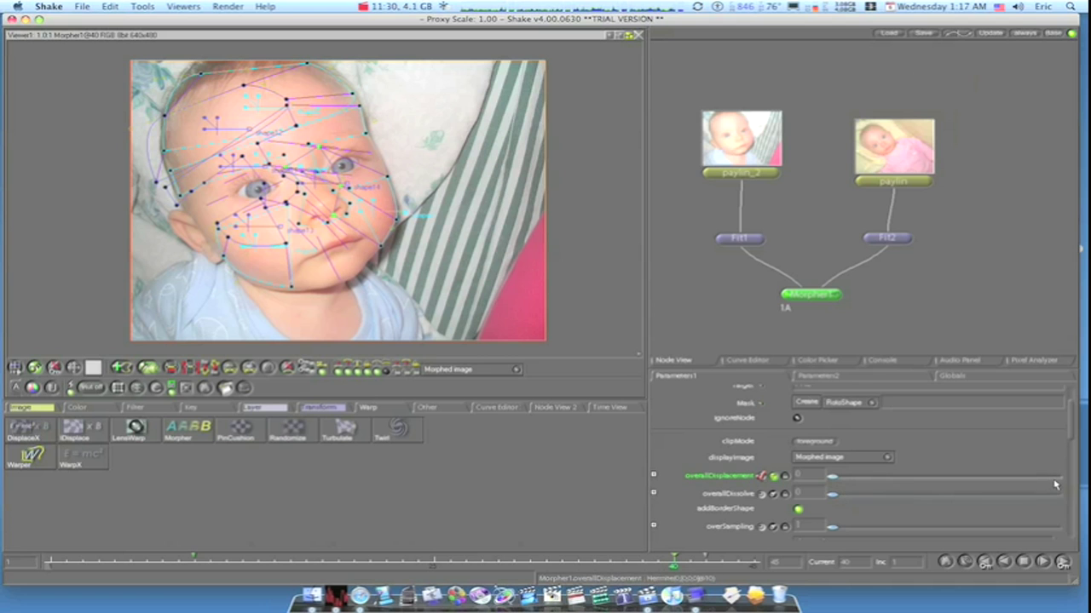
left_click(1057, 481)
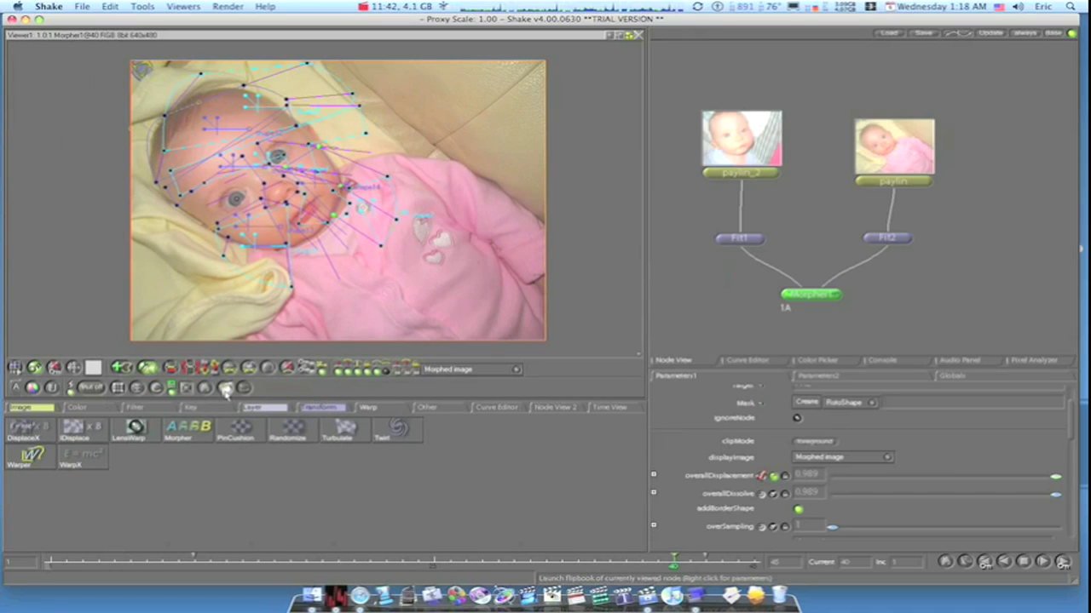
- Render a flipbook of the morph, play it back to check the transition, and close it
left_click(225, 389)
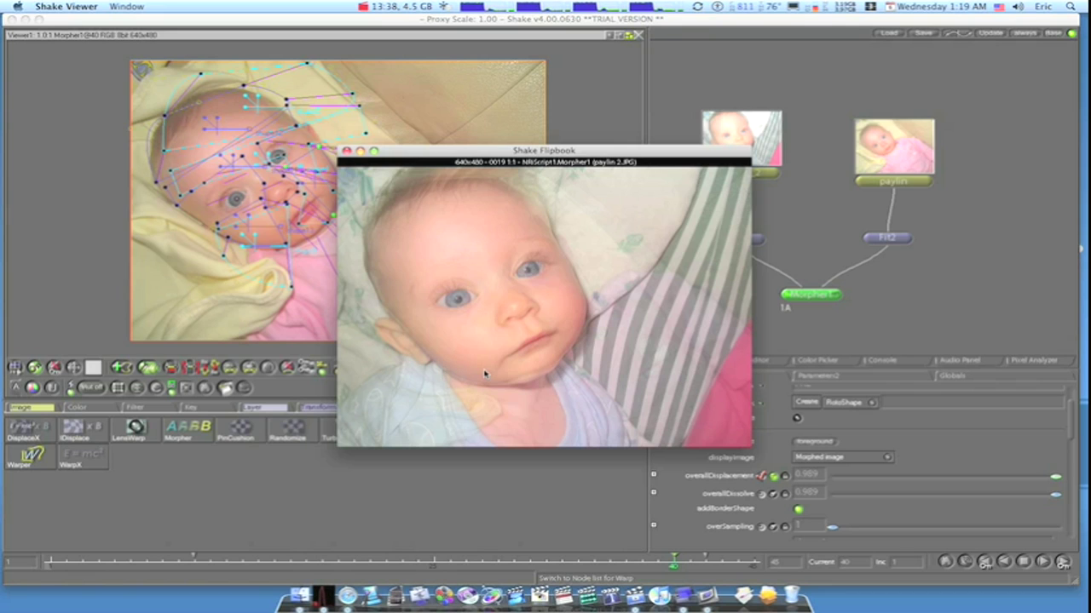
key("period")
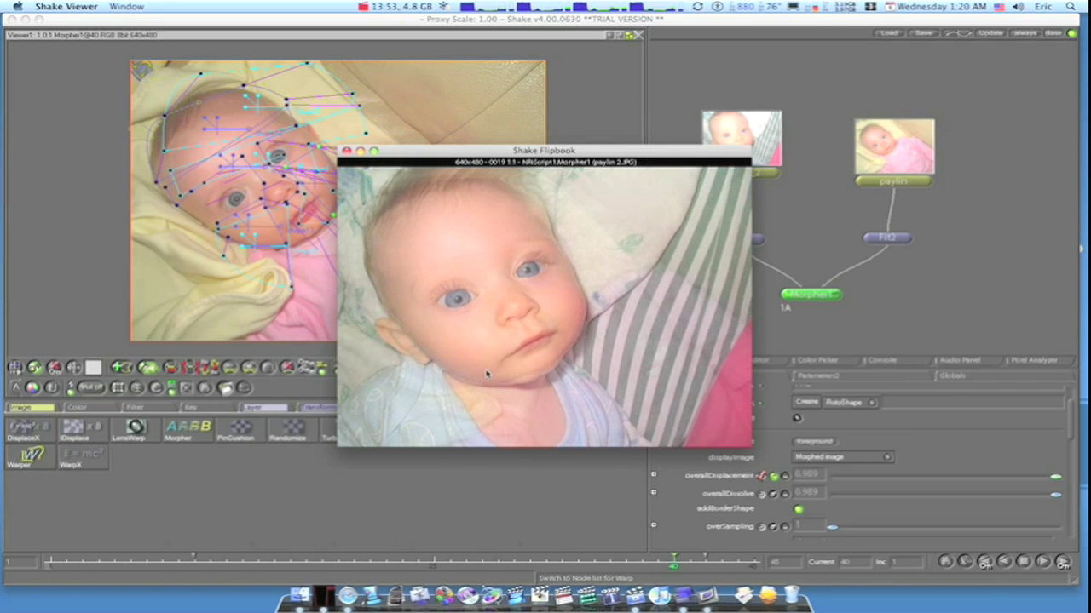
left_click(347, 151)
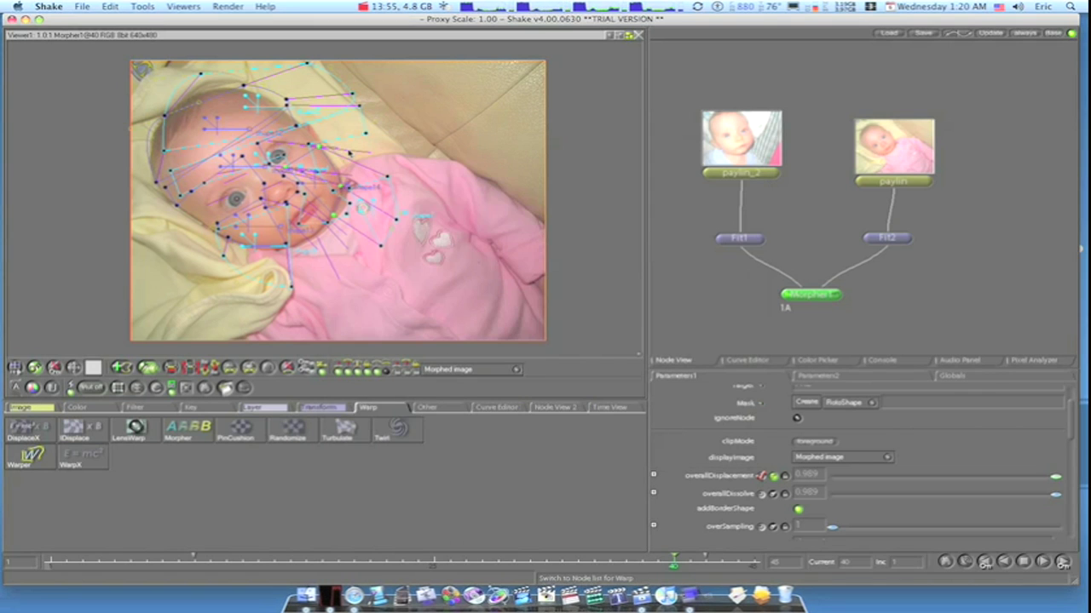
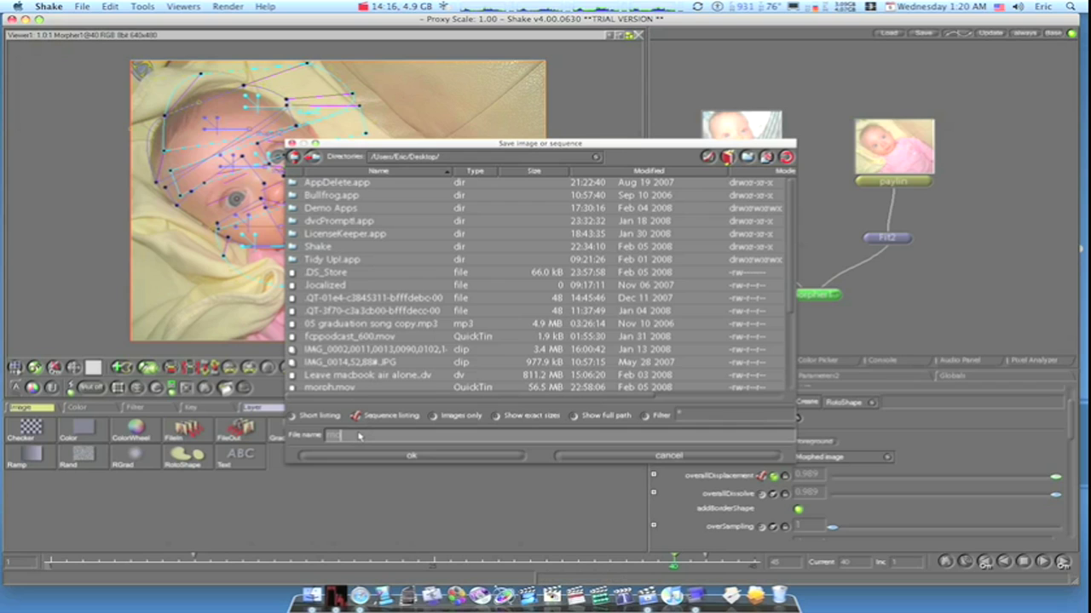
- Create a FileOut node for the morph that saves to the desktop as "morph morph.mov"
type("ph.morph")
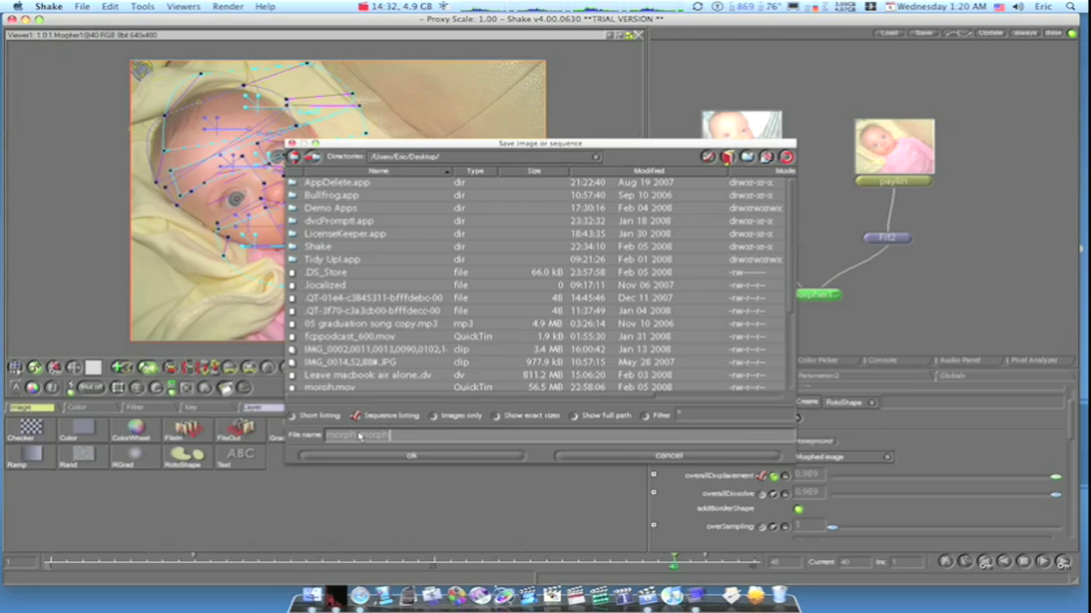
type(".mov")
left_click(416, 455)
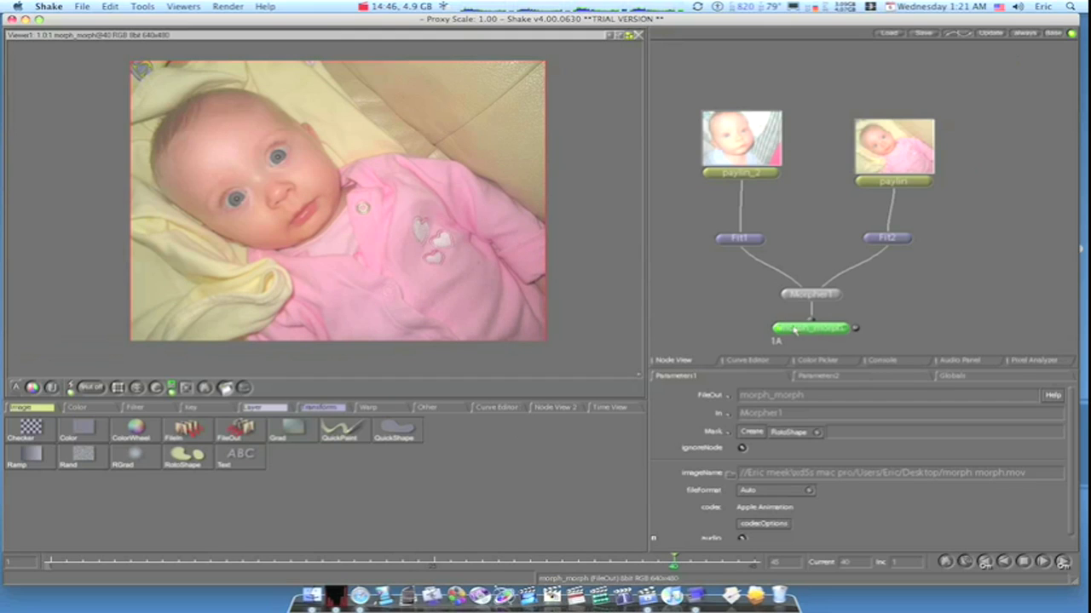
- Render the selected FileOut node for frames 1-45 and close the render preview
left_click(228, 7)
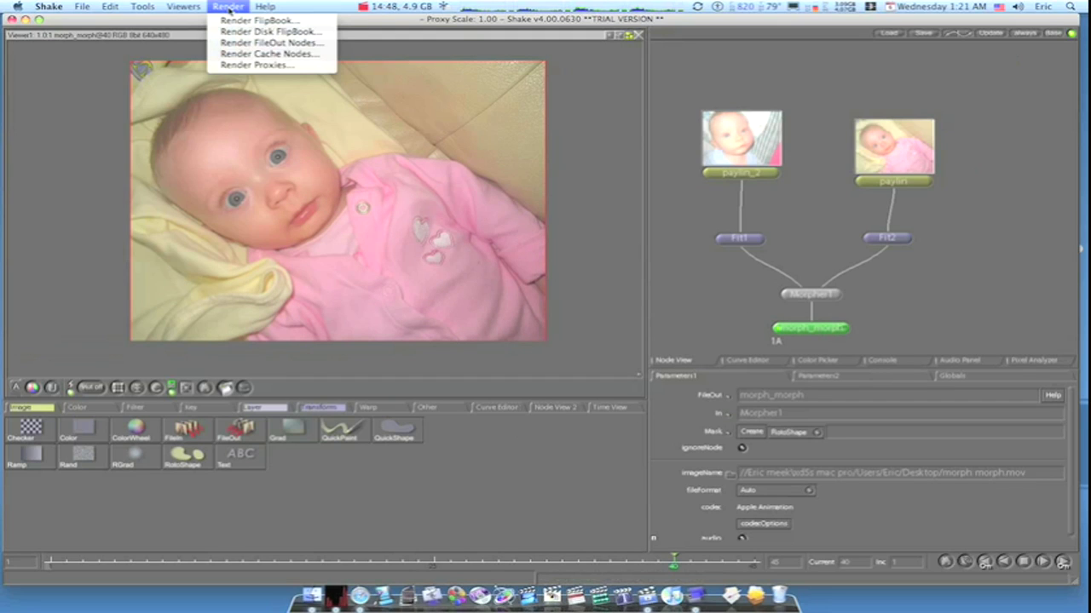
left_click(232, 42)
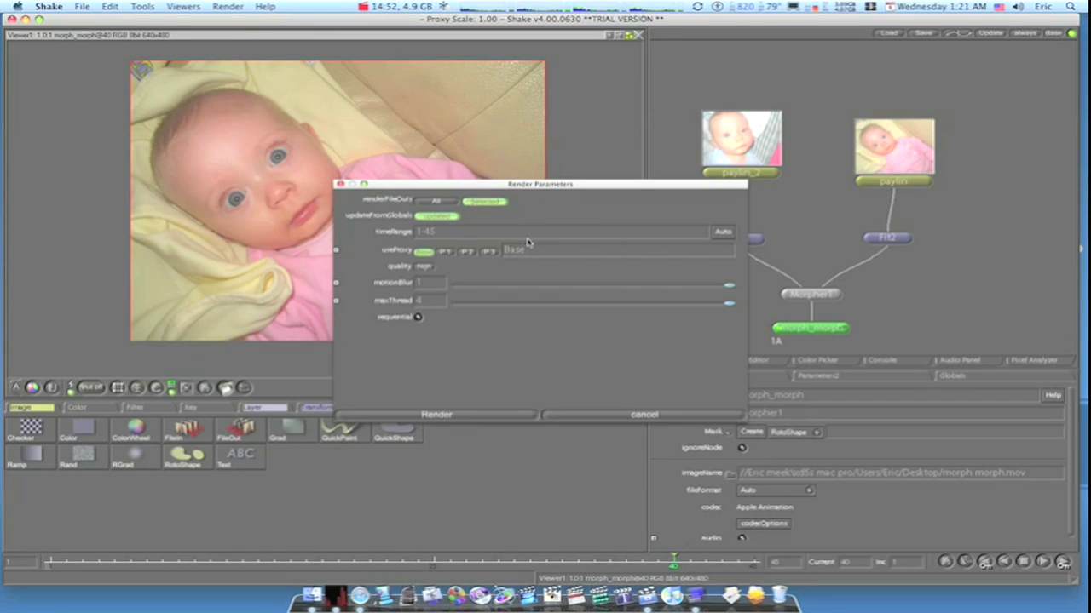
left_click(443, 416)
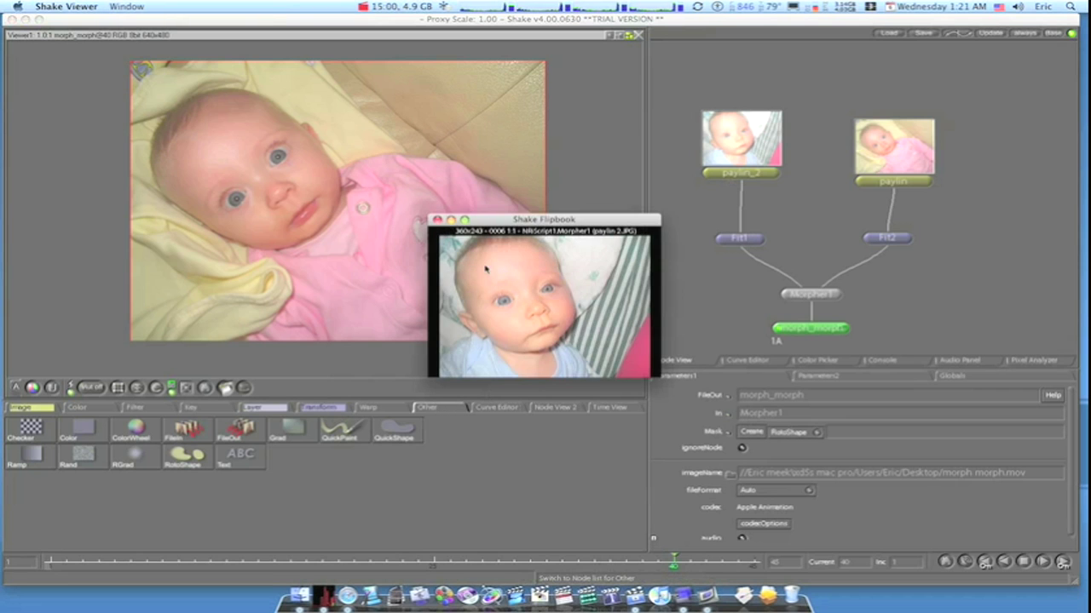
left_click(437, 220)
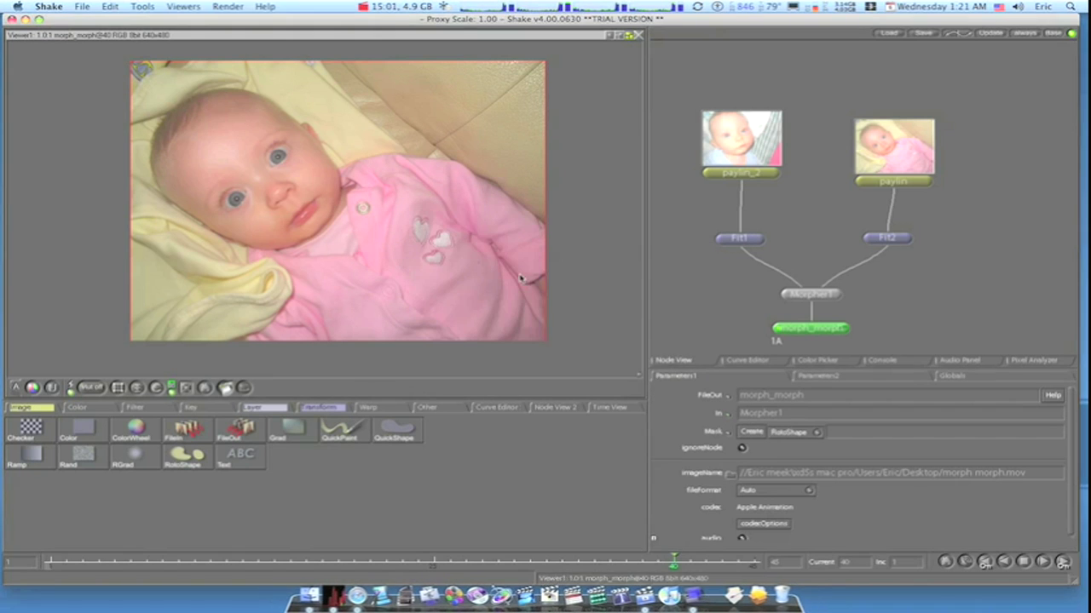
- Switch to the desktop, open the existing morph movie named after the baby in QuickTime Player, and play it
key("F8")
left_click(929, 201)
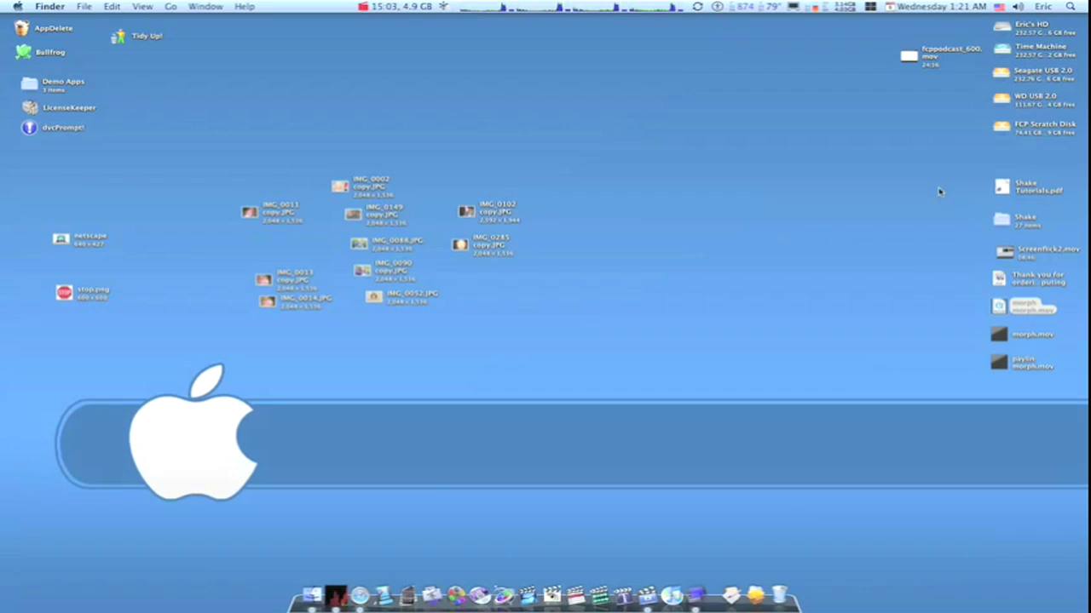
double_click(1005, 363)
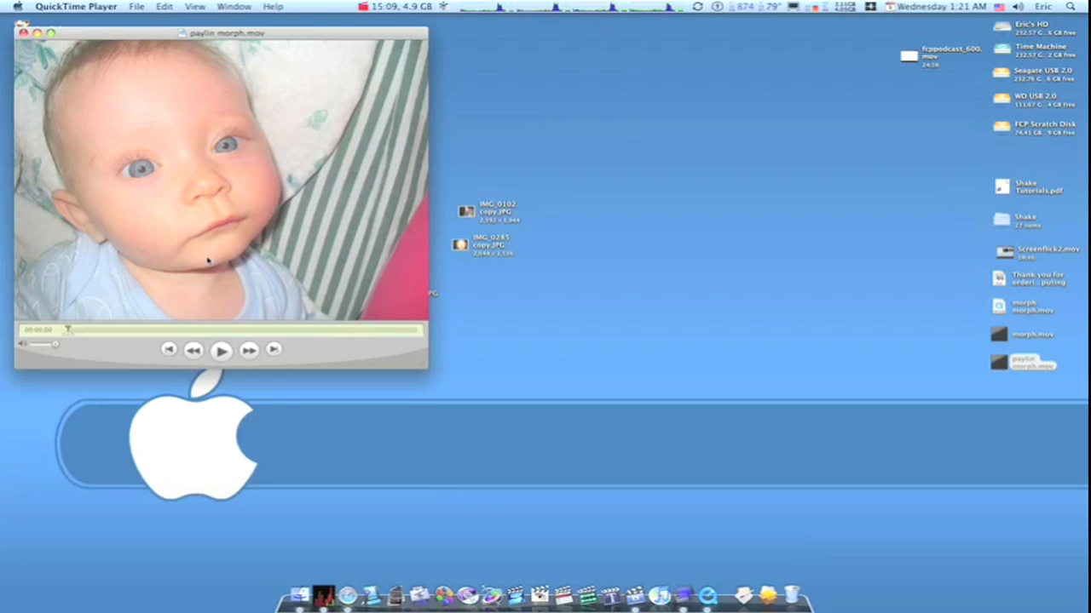
left_click(221, 351)
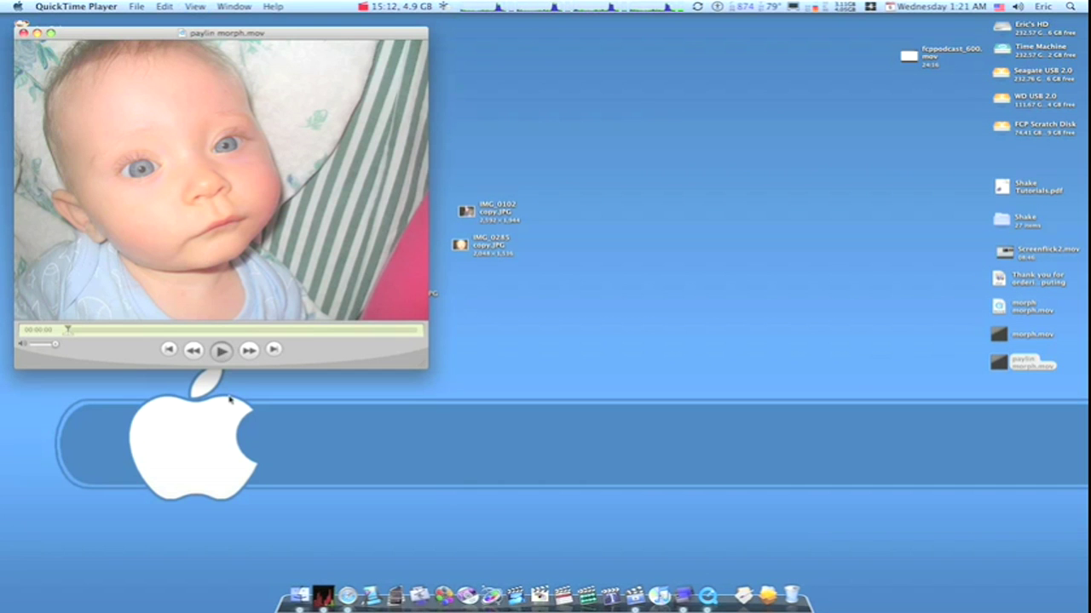